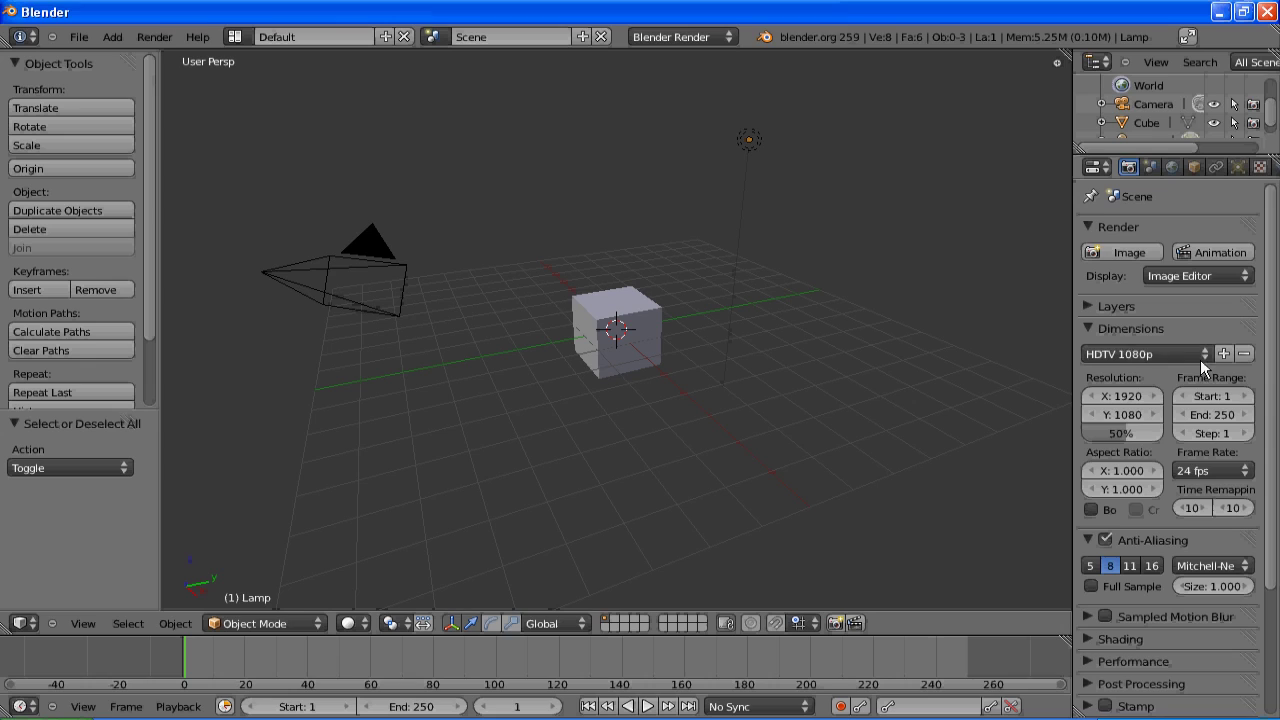
- Set the render resolution to 1280×720 at 100% and the frame rate to 30 fps
{"action": "left_click", "coordinate": [1127, 395]}
{"action": "type", "text": "1280"}
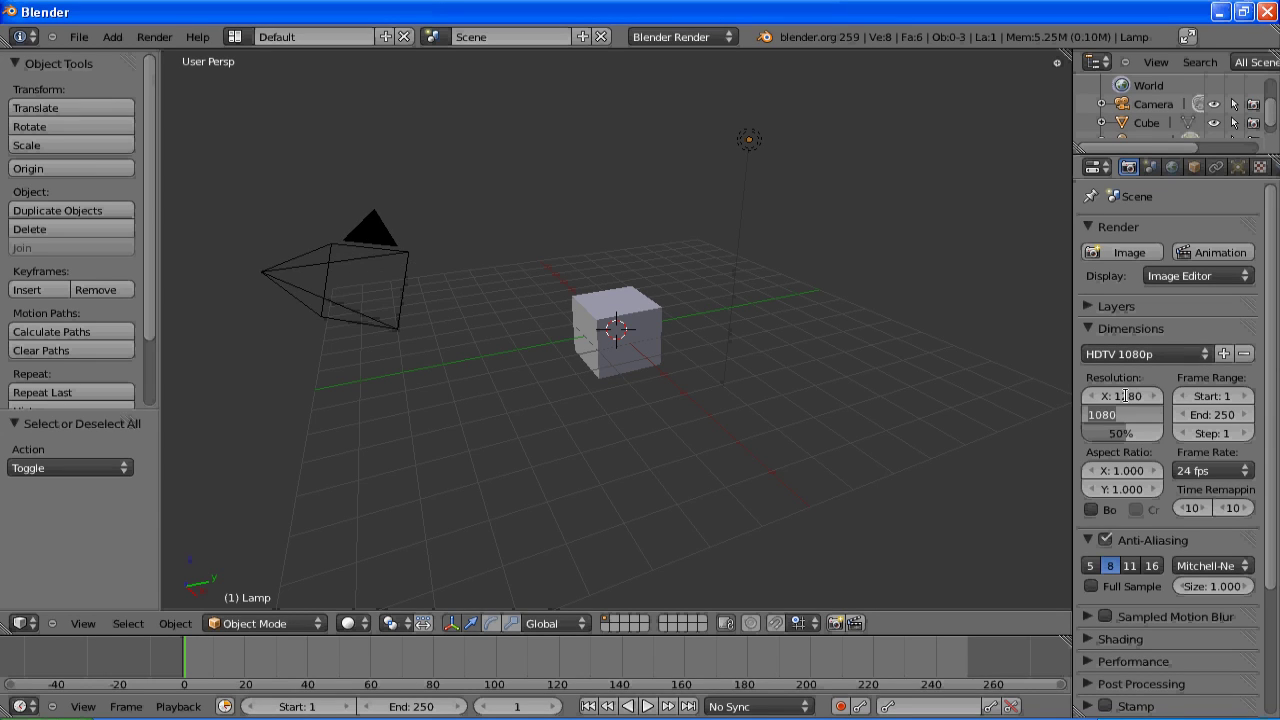
{"action": "key", "text": "Tab"}
{"action": "type", "text": "720"}
{"action": "key", "text": "Tab"}
{"action": "type", "text": "100"}
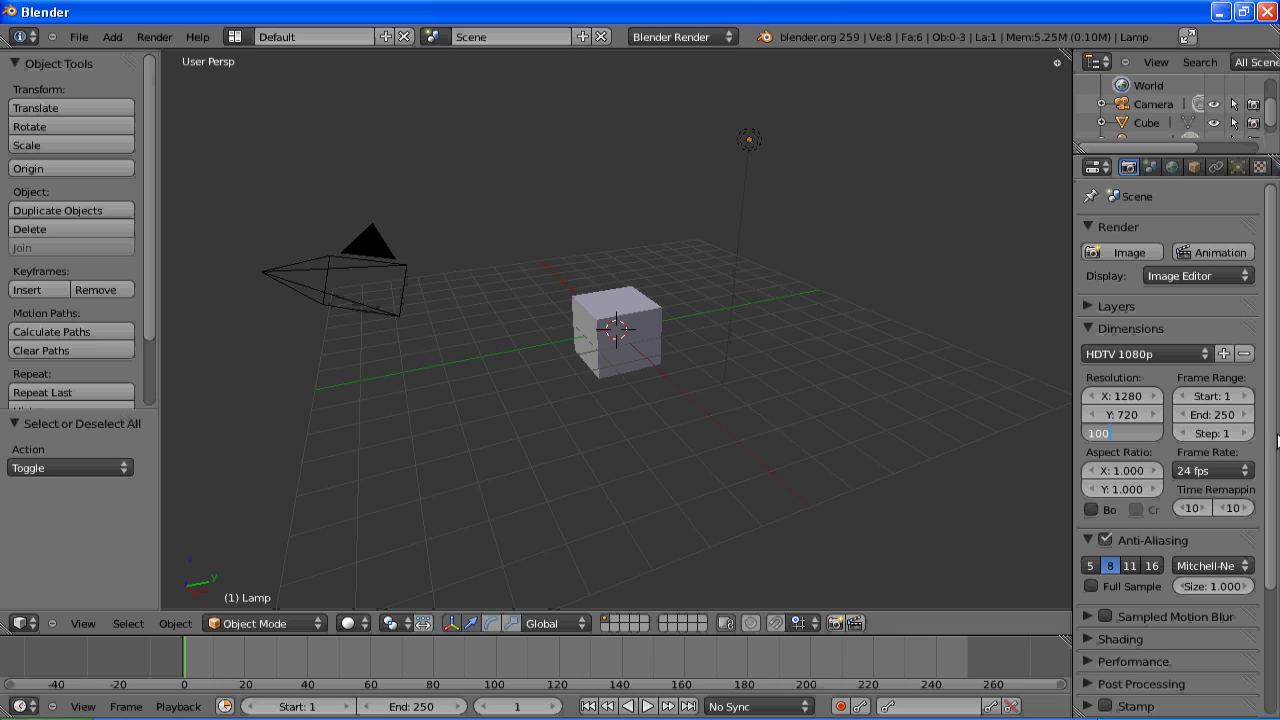
{"action": "key", "text": "Return"}
{"action": "left_click", "coordinate": [1245, 471]}
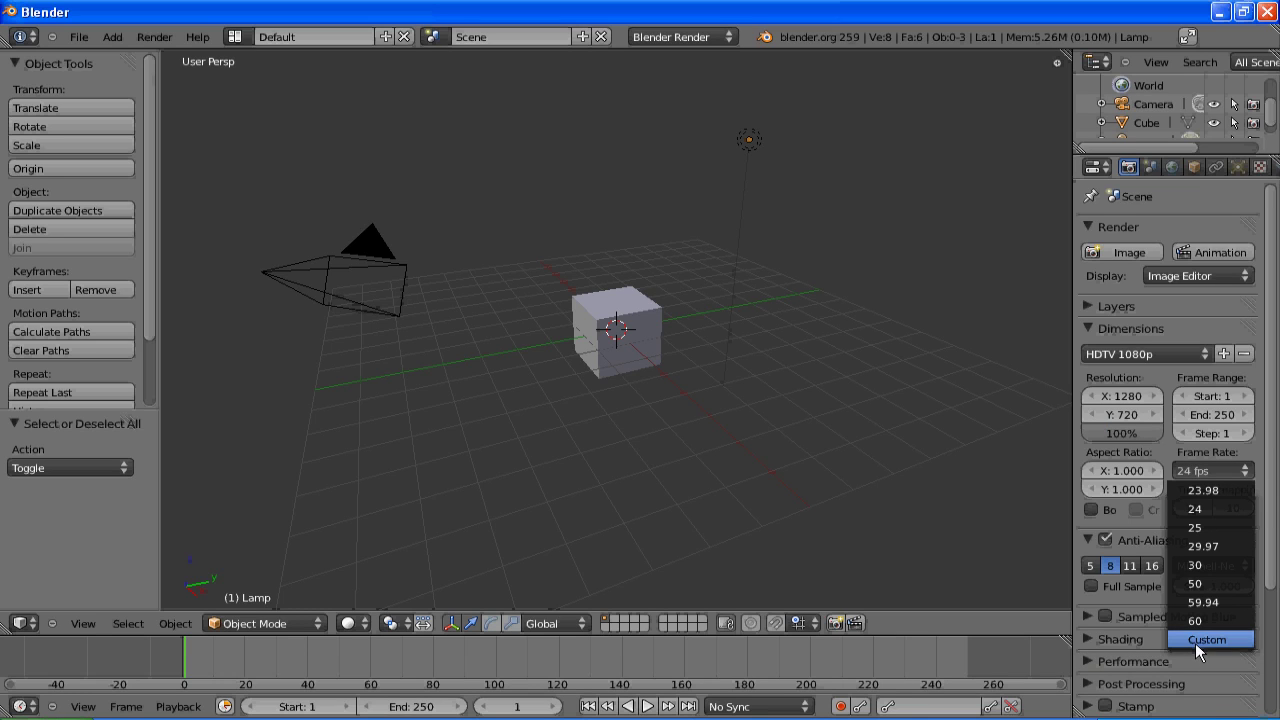
{"action": "left_click", "coordinate": [1200, 566]}
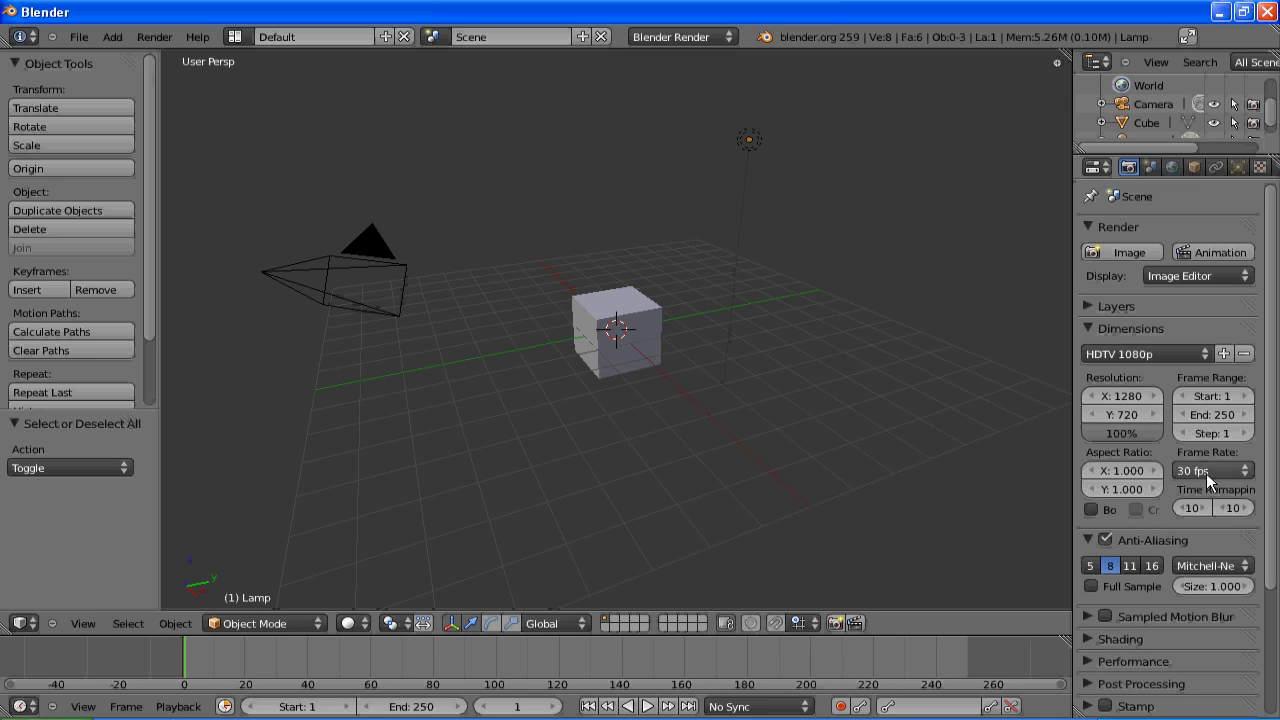
- Save these render settings as a new render preset named 'Canon 550D'
{"action": "left_click", "coordinate": [1224, 354]}
{"action": "left_click", "coordinate": [1169, 379]}
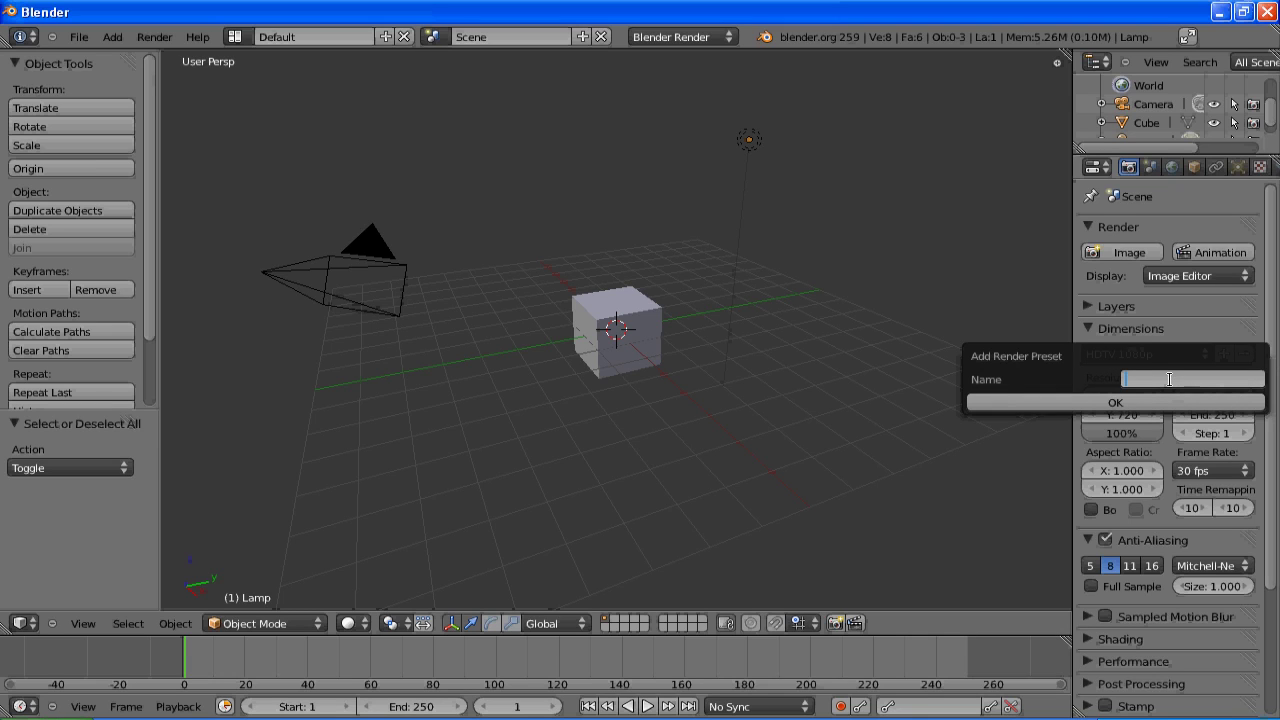
{"action": "type", "text": "Canon 550"}
{"action": "type", "text": "D"}
{"action": "key", "text": "Return"}
{"action": "left_click", "coordinate": [1136, 401]}
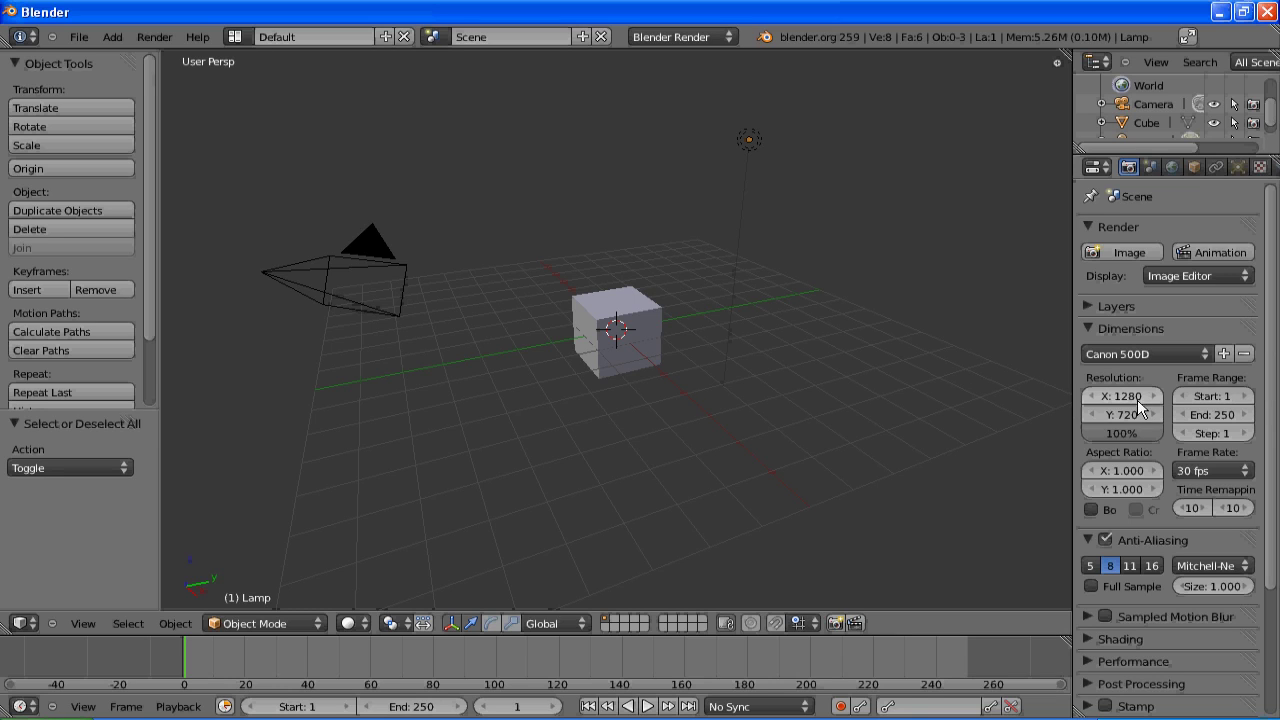
- Enable the Animation: RotoBezier add-on in User Preferences and save it as the default
{"action": "left_click", "coordinate": [78, 38]}
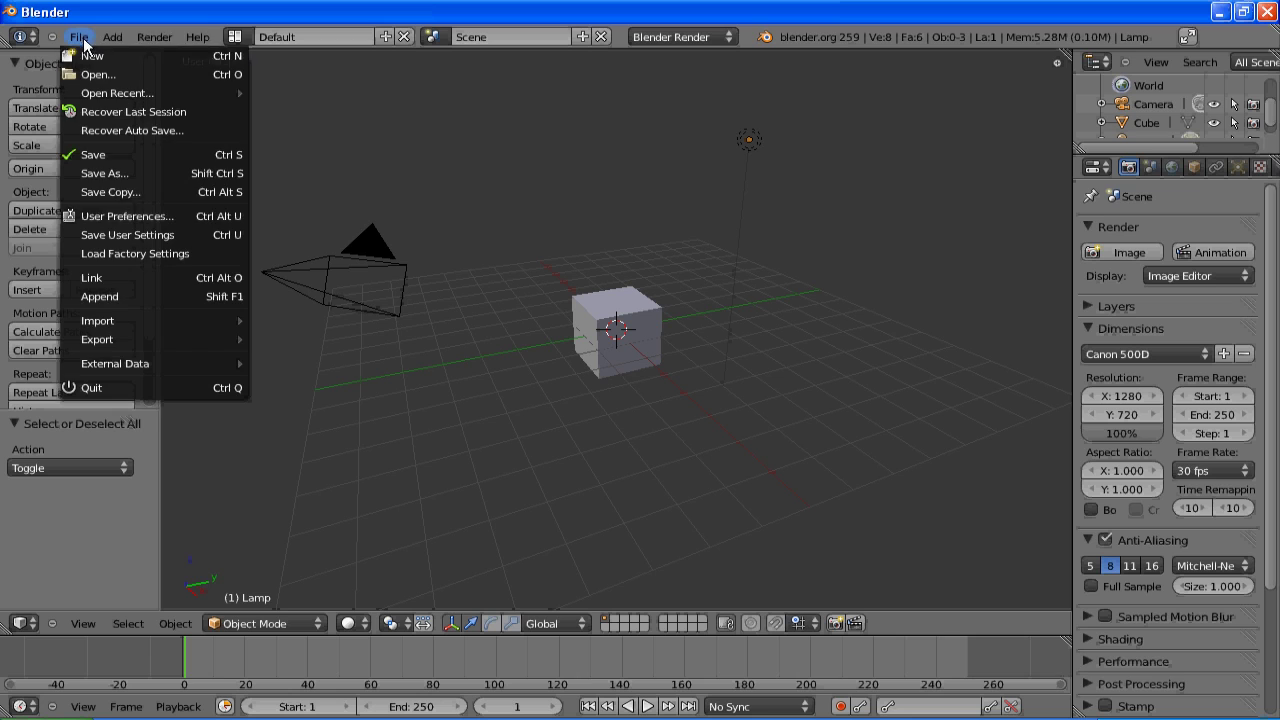
{"action": "left_click", "coordinate": [100, 217]}
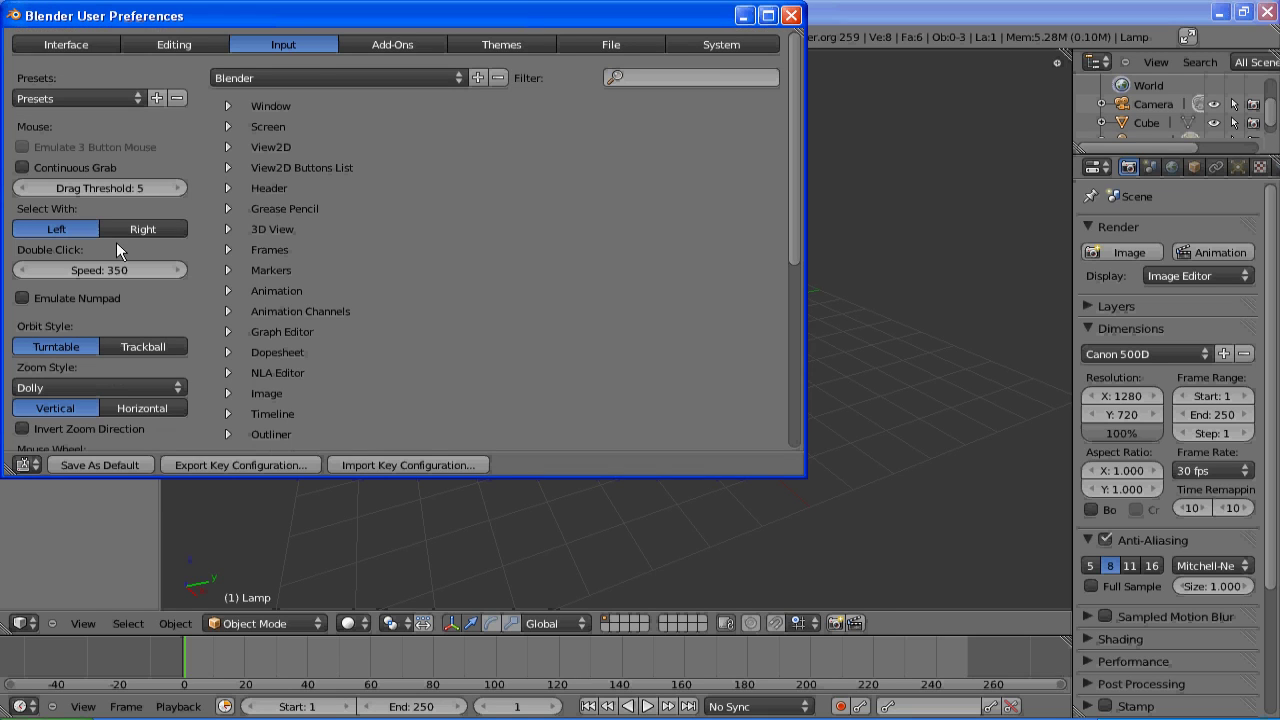
{"action": "left_click", "coordinate": [399, 45]}
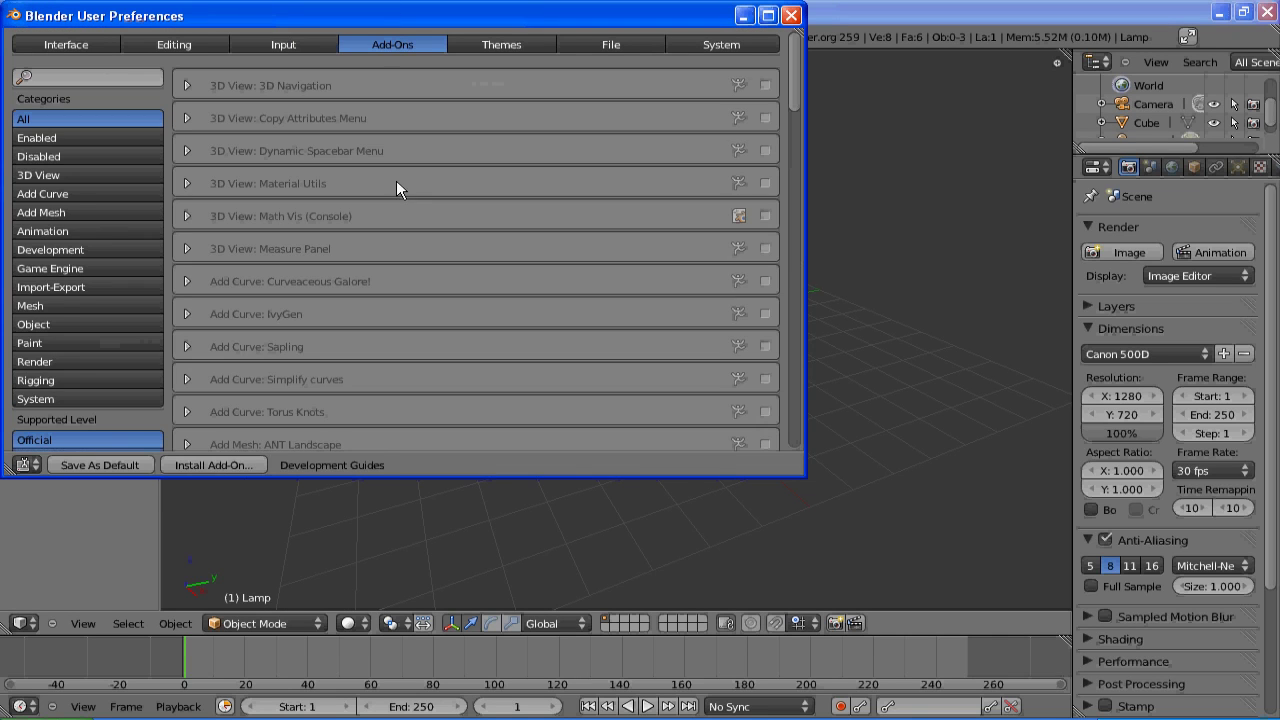
{"action": "left_click", "coordinate": [54, 78]}
{"action": "type", "text": "roto"}
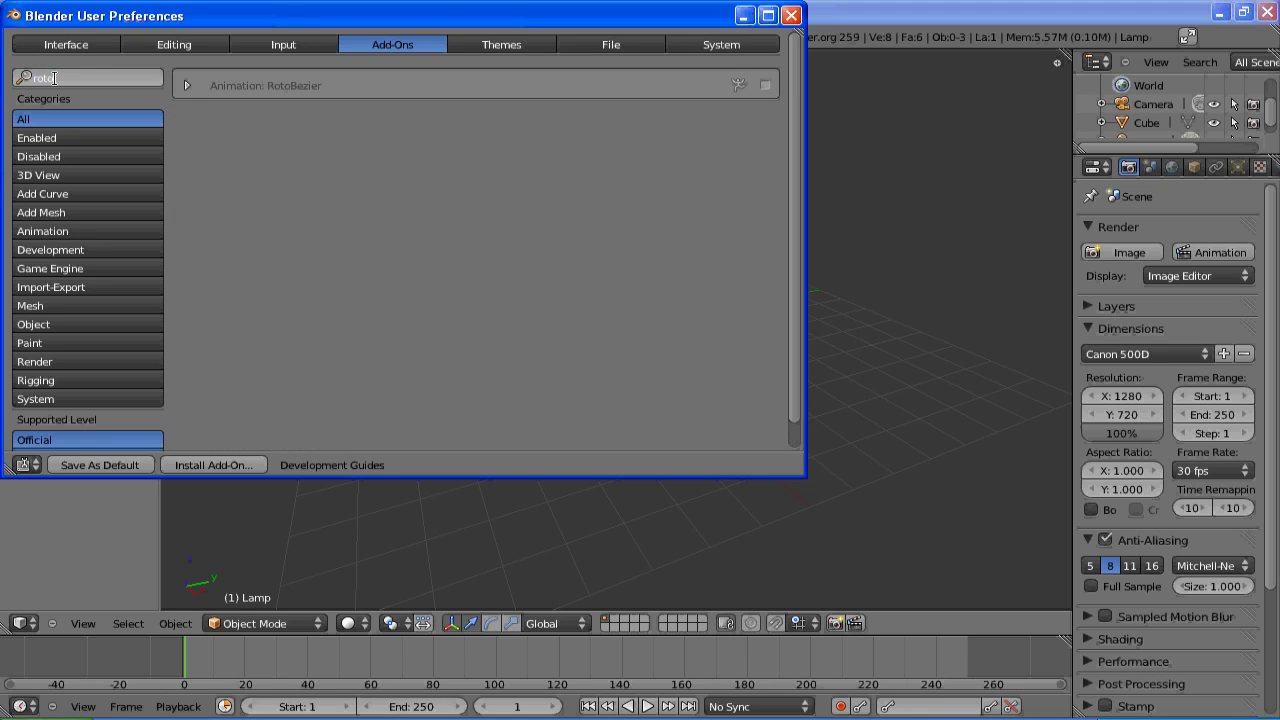
{"action": "left_click", "coordinate": [764, 85]}
{"action": "left_click", "coordinate": [764, 85]}
{"action": "left_click", "coordinate": [122, 463]}
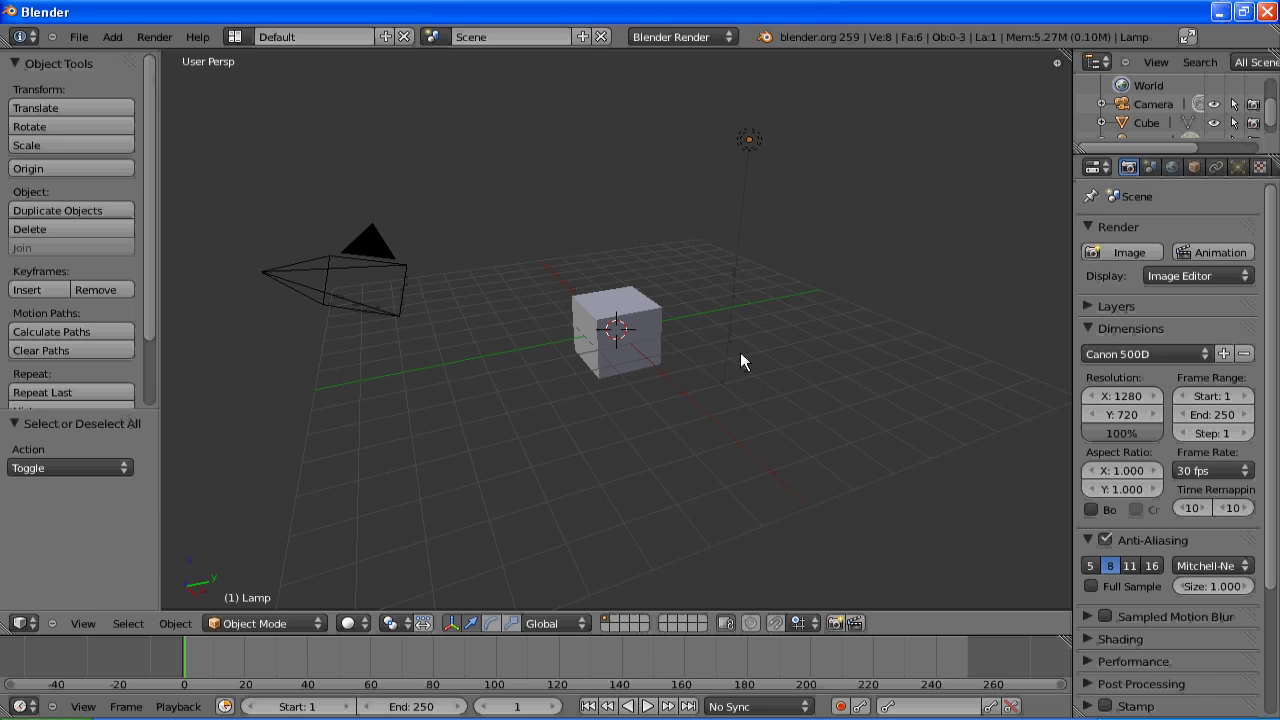
- Rename the scene to 'Compositing'
{"action": "middle_click_drag", "start_coordinate": [740, 352], "coordinate": [751, 544]}
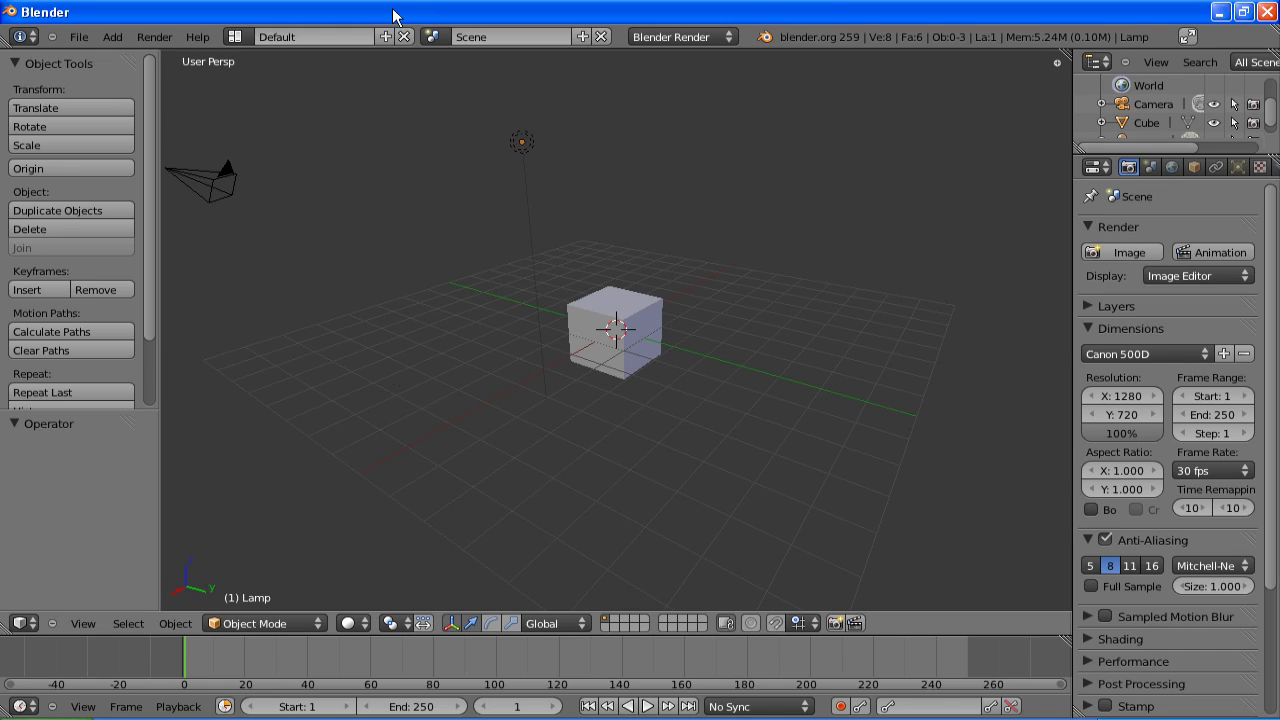
{"action": "left_click", "coordinate": [501, 36]}
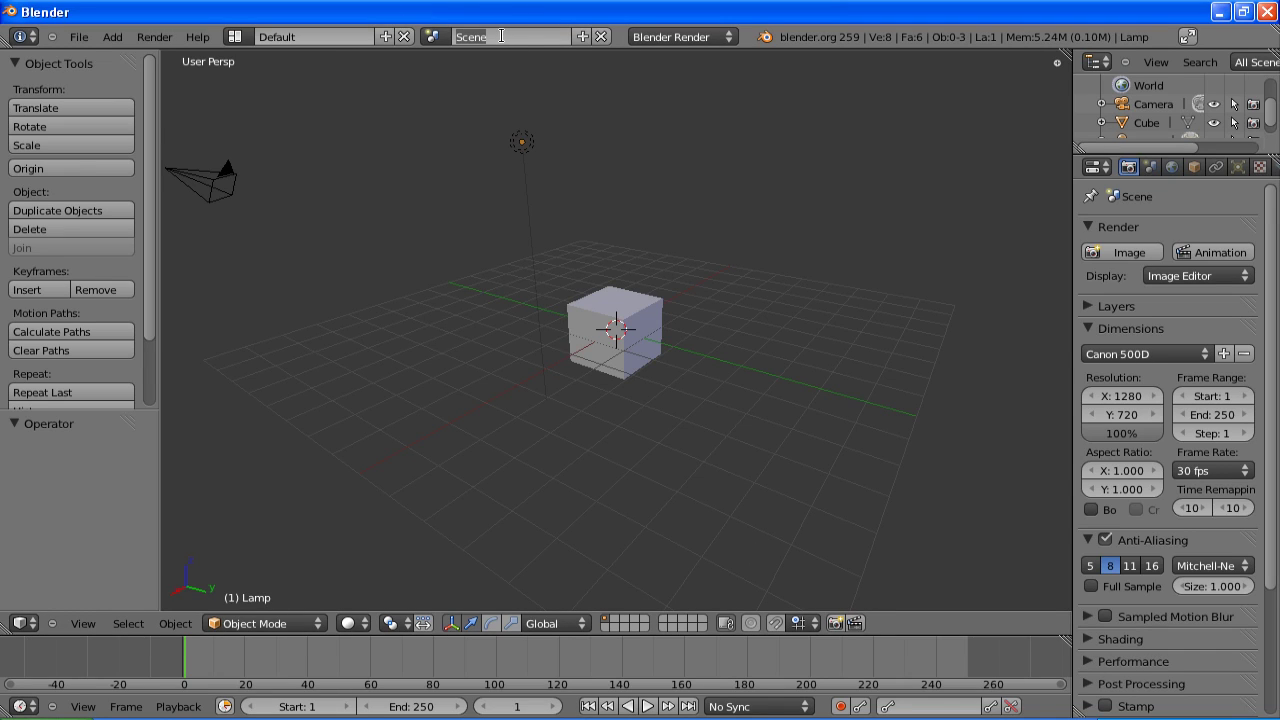
{"action": "type", "text": "Compositing"}
{"action": "key", "text": "Return"}
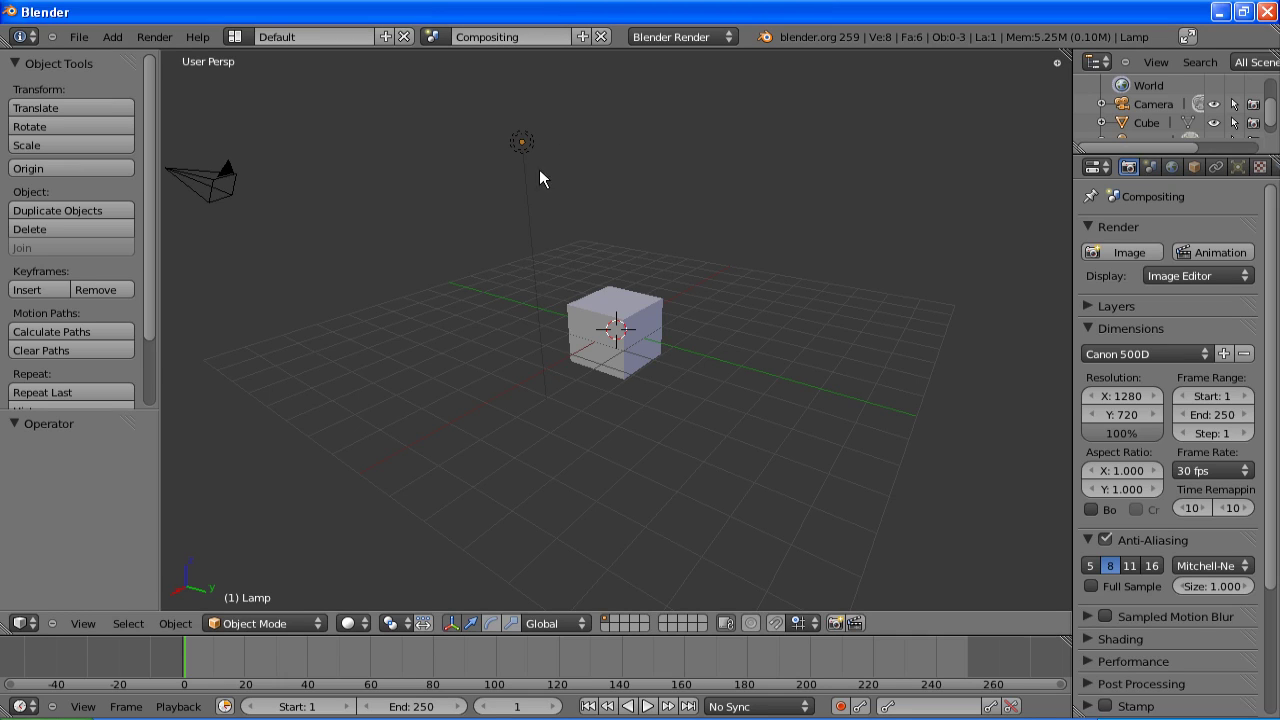
- Delete the camera, lamp and cube, and switch the main area to the Node Editor
{"action": "key", "text": "a"}
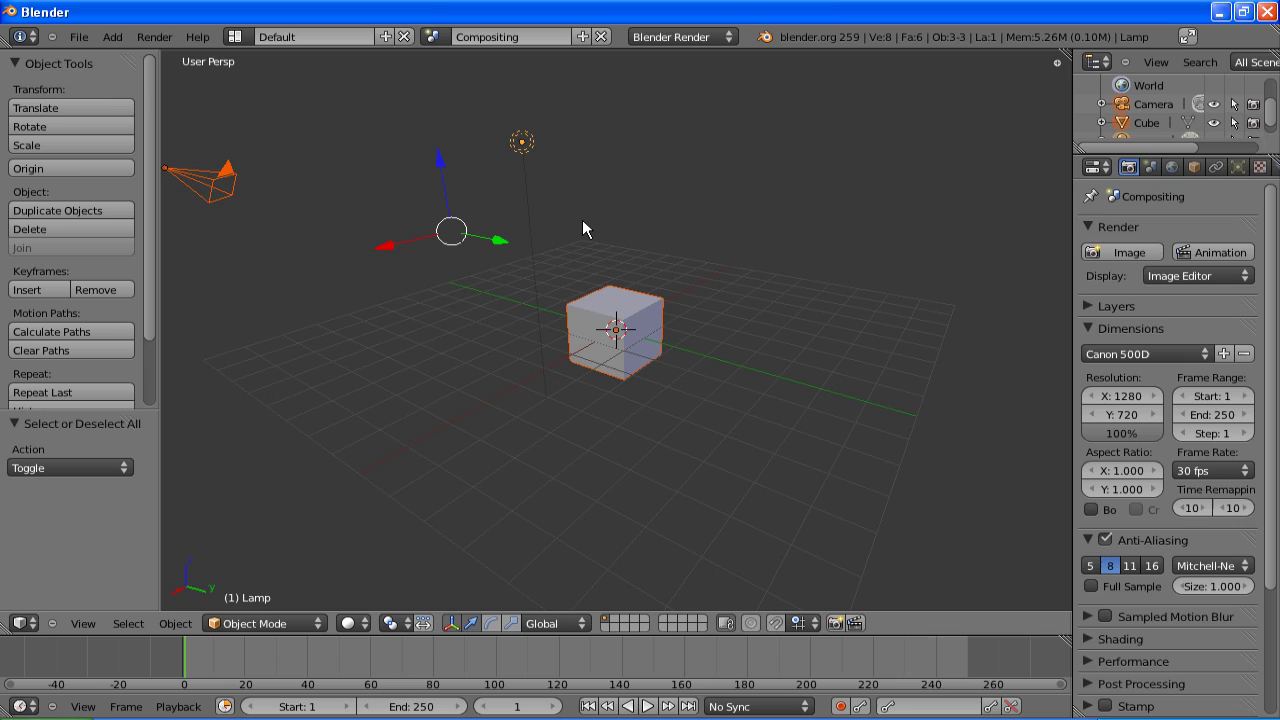
{"action": "key", "text": "x"}
{"action": "left_click", "coordinate": [586, 224]}
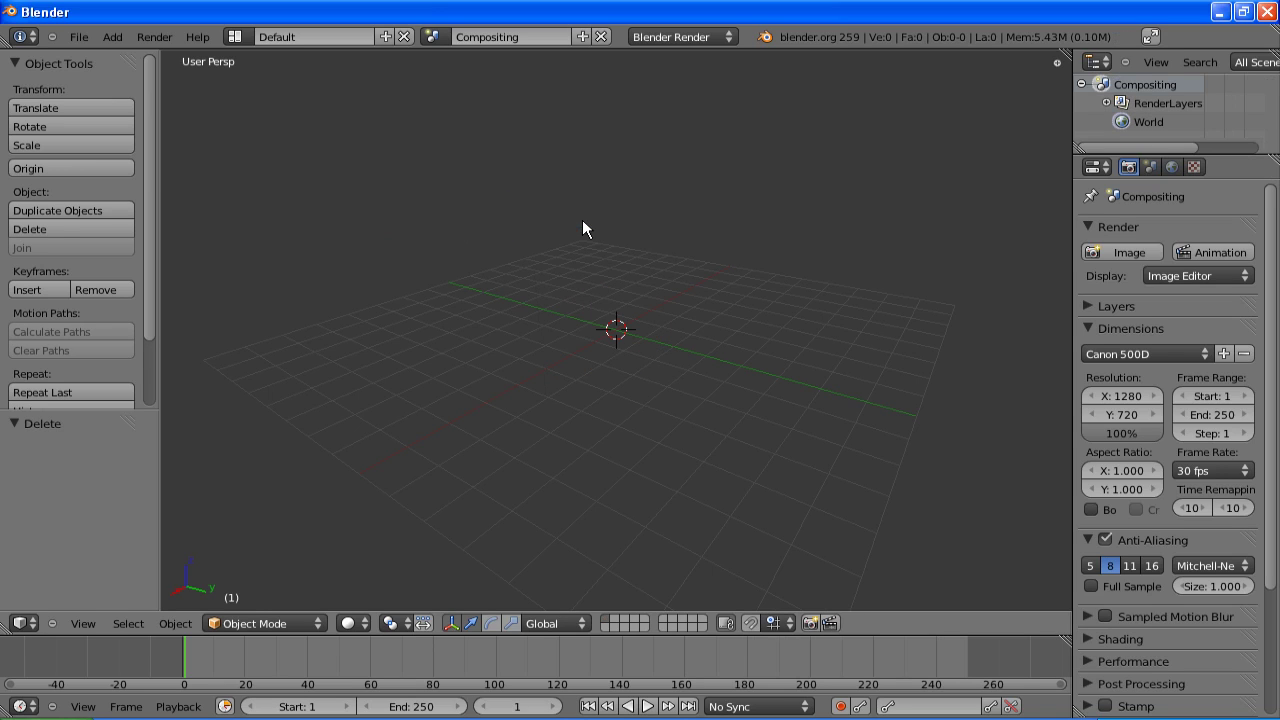
{"action": "left_click", "coordinate": [20, 623]}
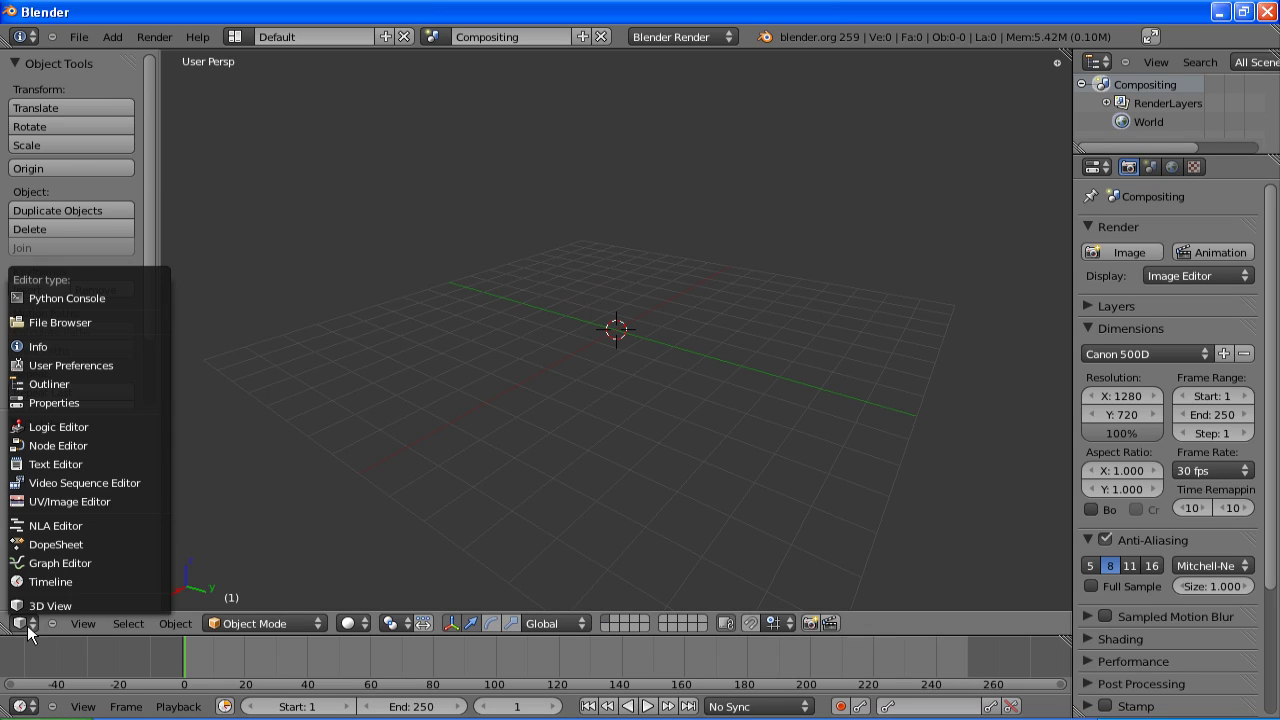
{"action": "left_click", "coordinate": [54, 445]}
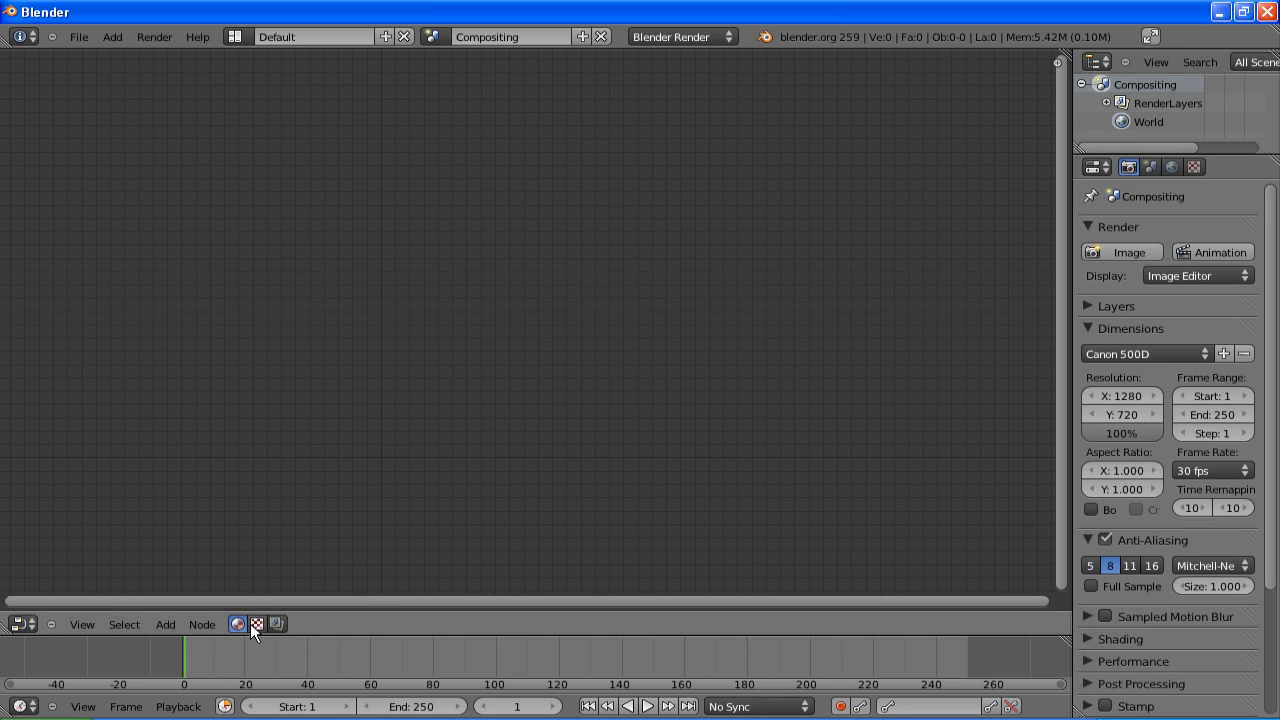
- Enable Use Nodes in the compositing tree and add a new scene with copied settings
{"action": "left_click", "coordinate": [275, 624]}
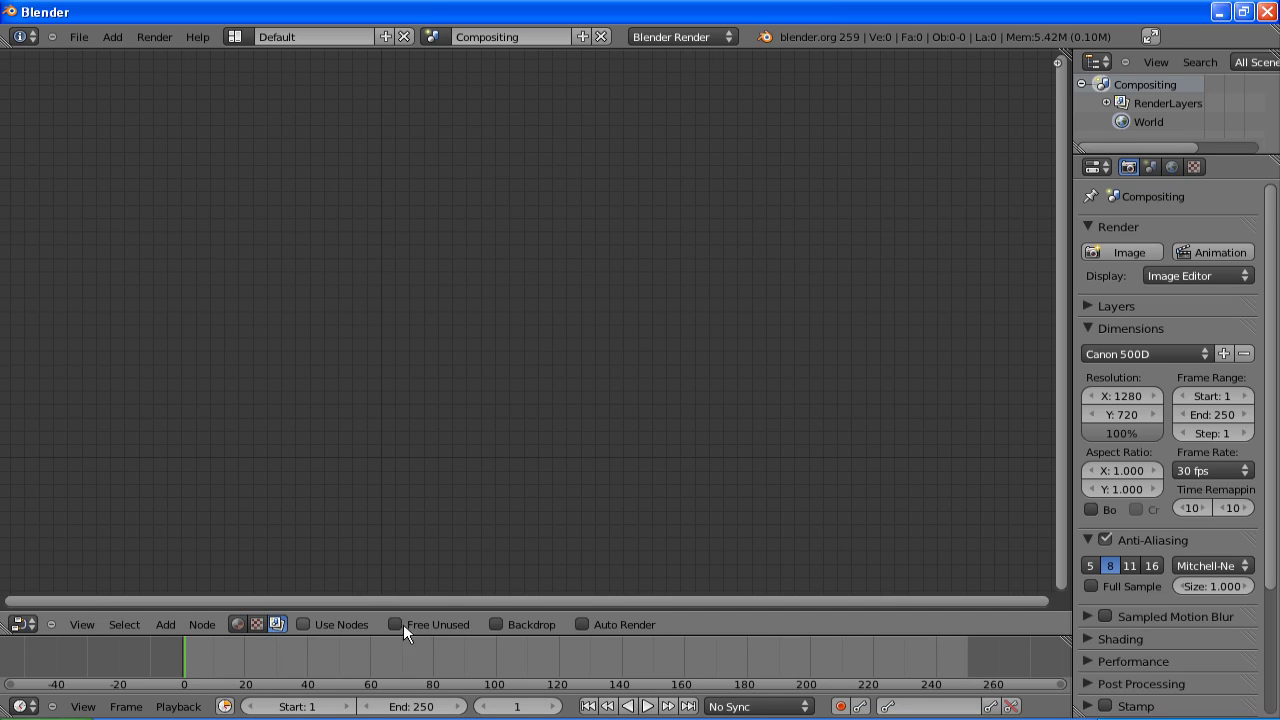
{"action": "left_click", "coordinate": [304, 624]}
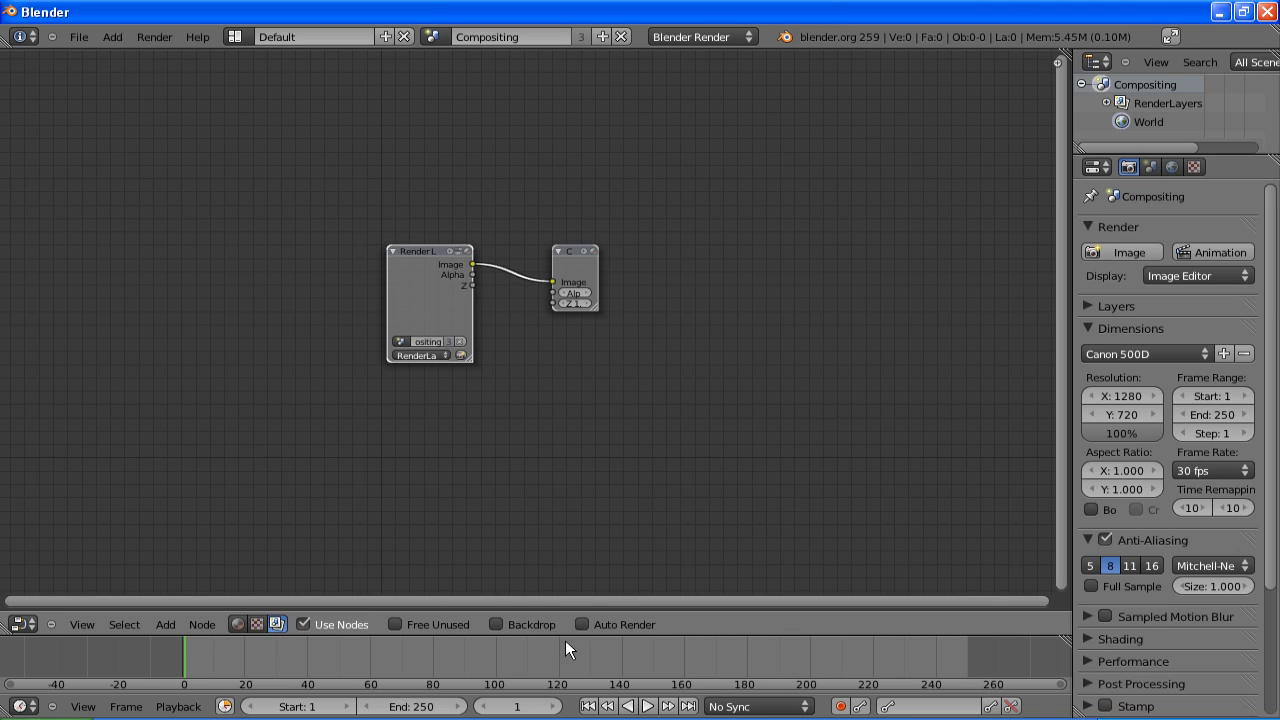
{"action": "left_click", "coordinate": [603, 36]}
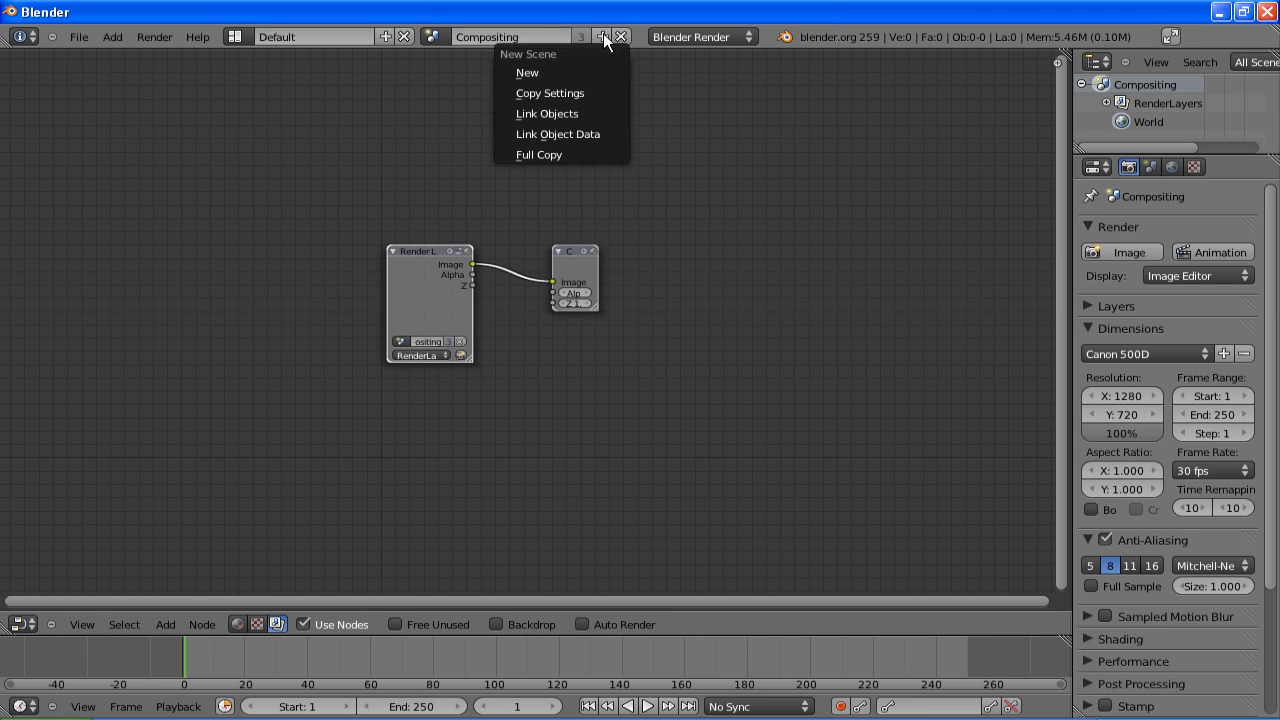
{"action": "left_click", "coordinate": [550, 93]}
- Rename the new scene 'Masking' and switch the main area to the 3D View
{"action": "left_click", "coordinate": [490, 36]}
{"action": "type", "text": "Maski"}
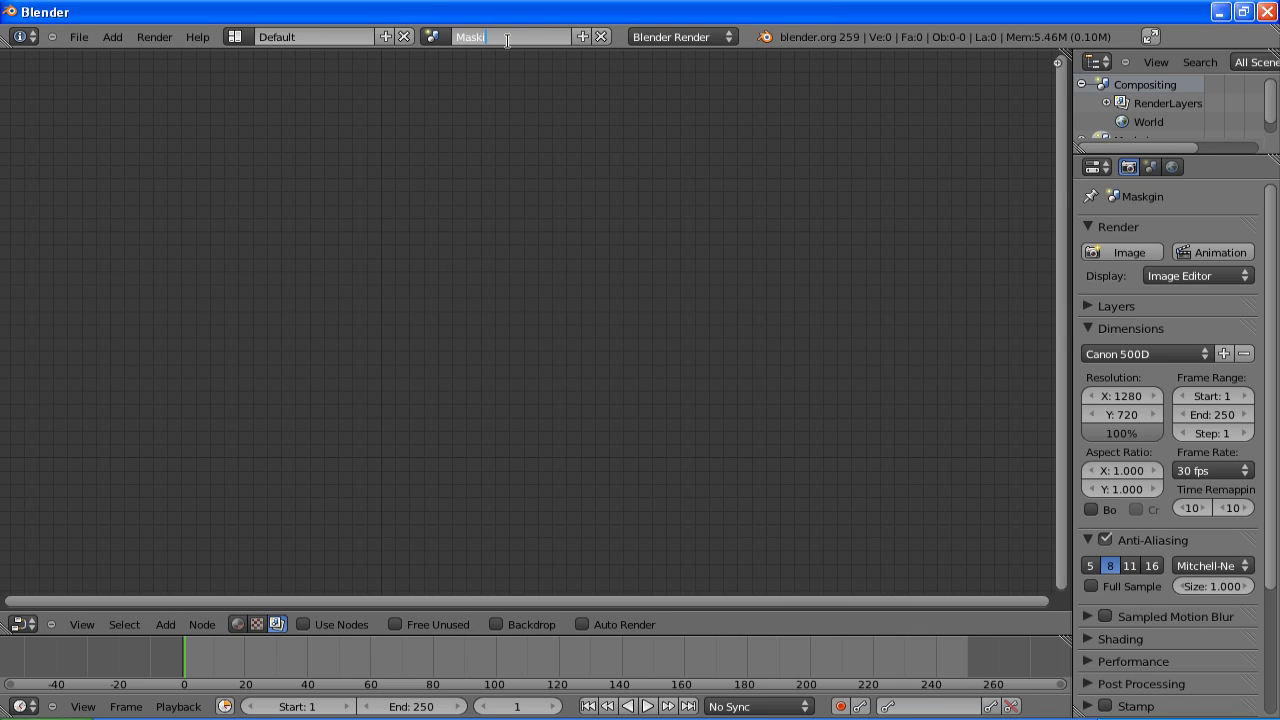
{"action": "type", "text": "ng"}
{"action": "key", "text": "Return"}
{"action": "left_click", "coordinate": [20, 624]}
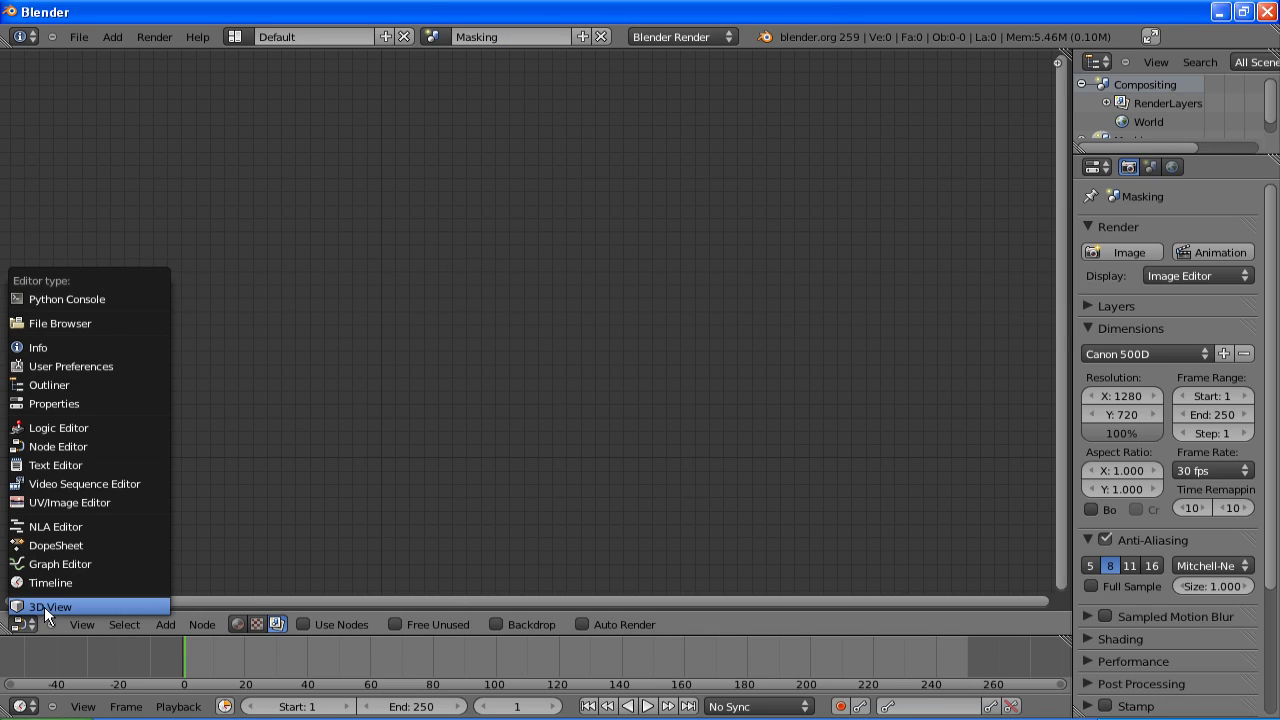
{"action": "left_click", "coordinate": [42, 605]}
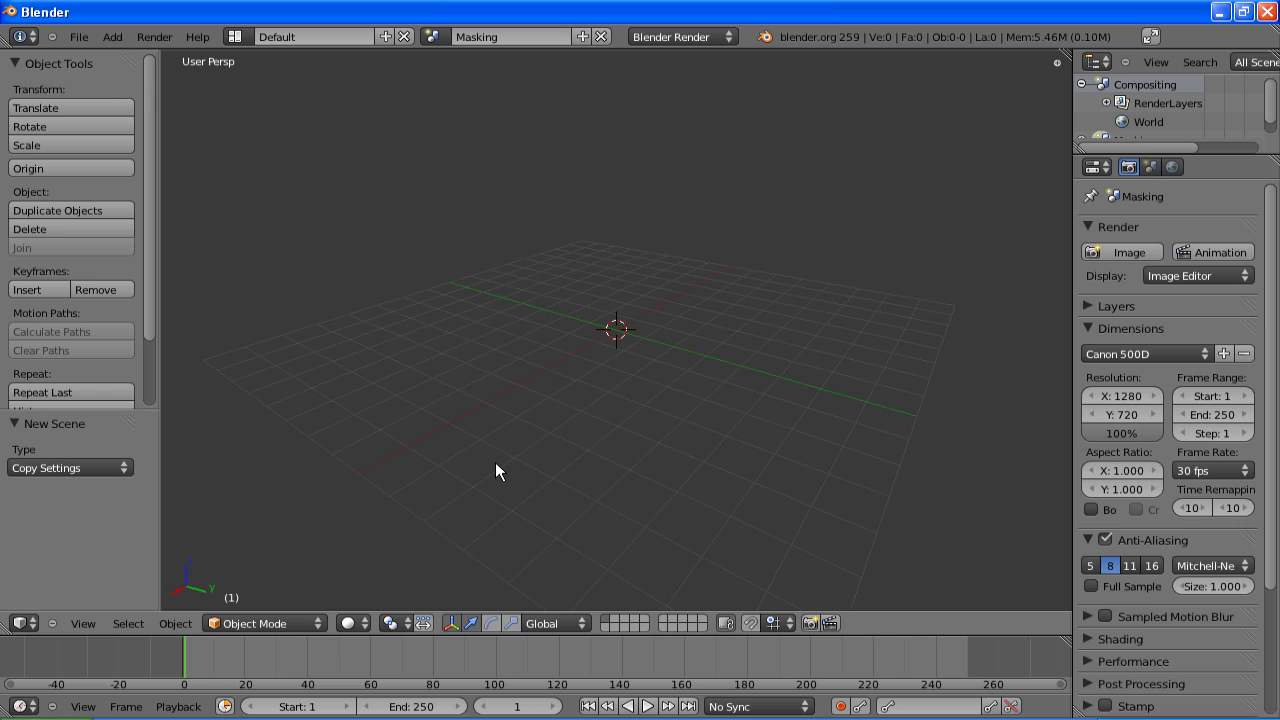
- Add a camera to the Masking scene and make it orthographic
{"action": "key", "text": "shift+a"}
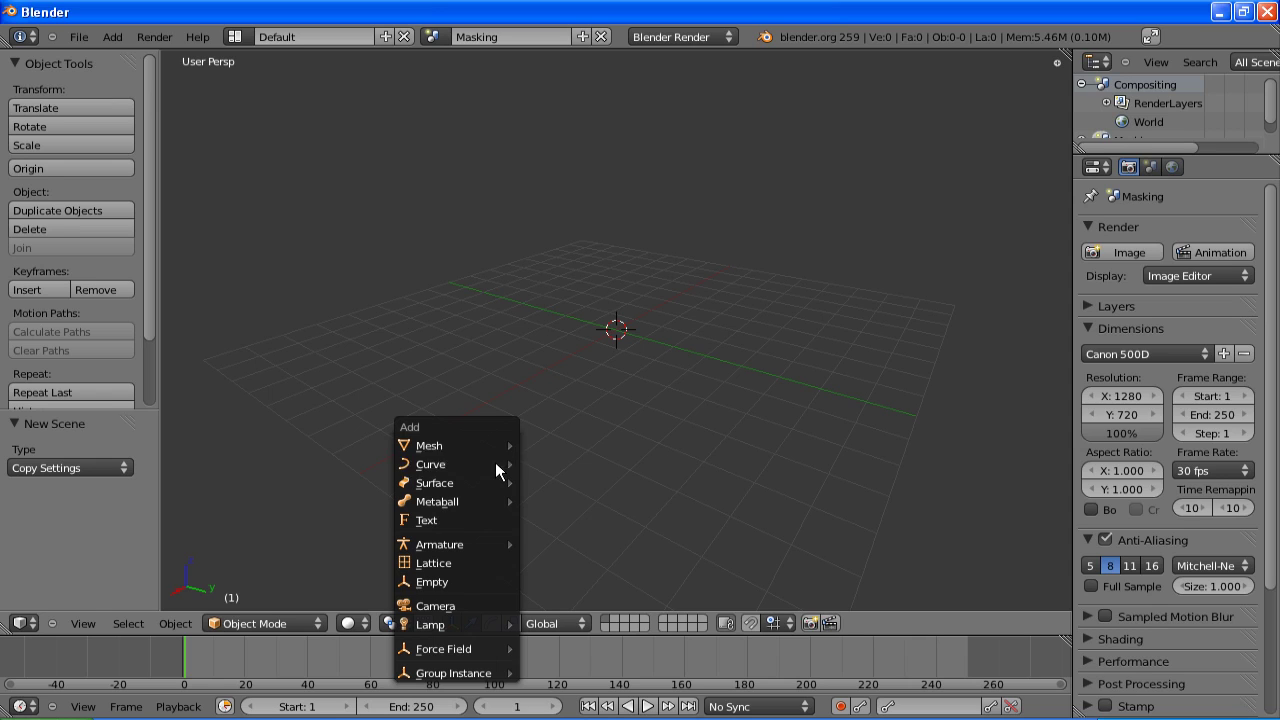
{"action": "left_click", "coordinate": [443, 608]}
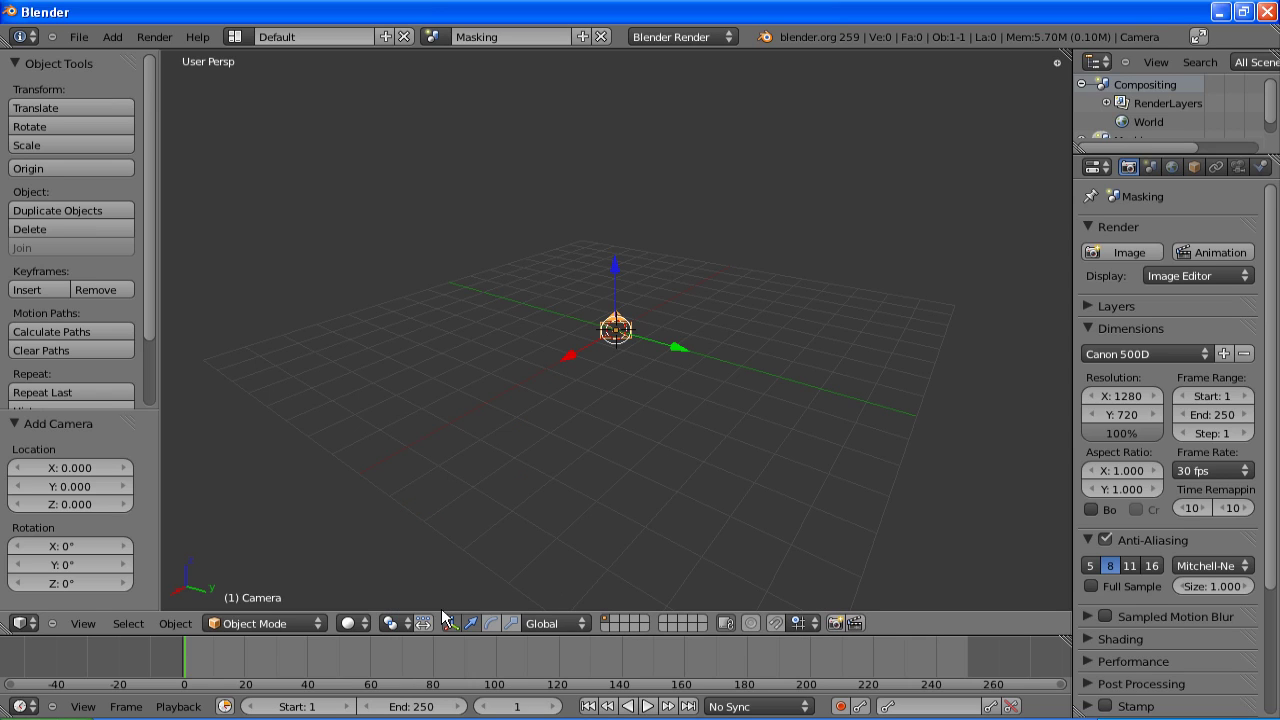
{"action": "left_click", "coordinate": [1236, 166]}
{"action": "left_click", "coordinate": [1184, 282]}
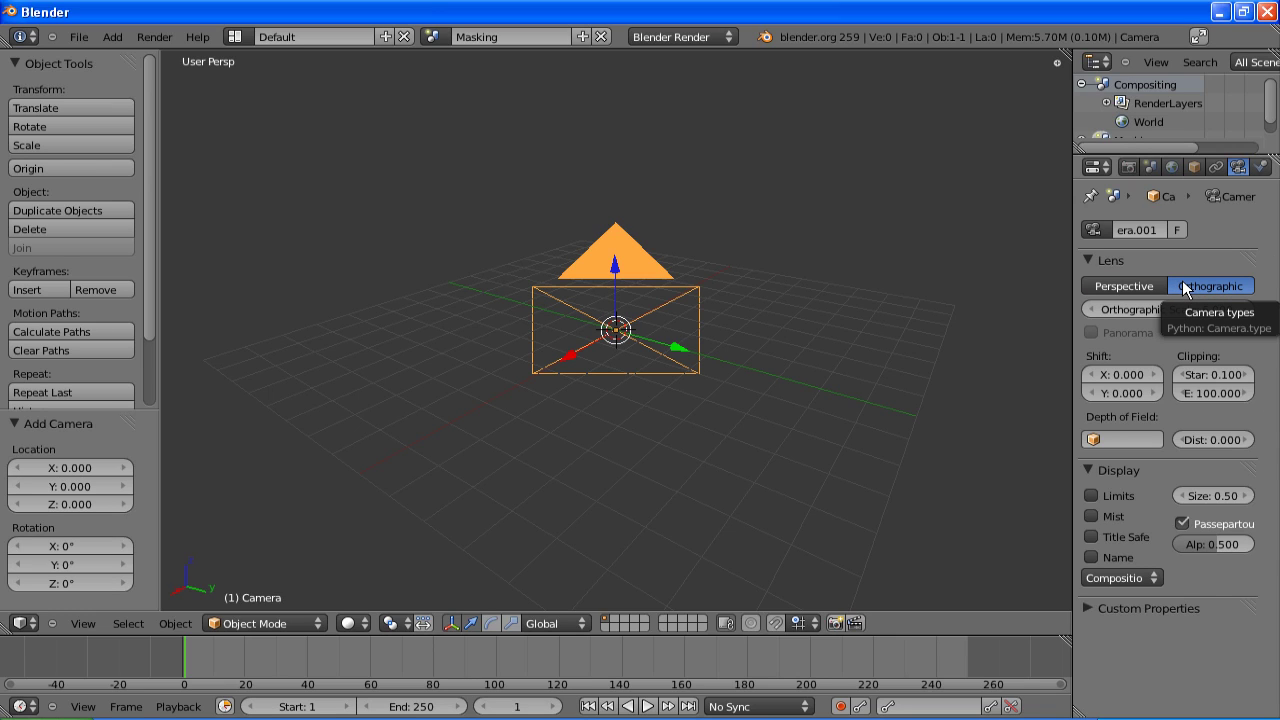
- Align the camera to the top view and look through it
{"action": "key", "text": "KP_0"}
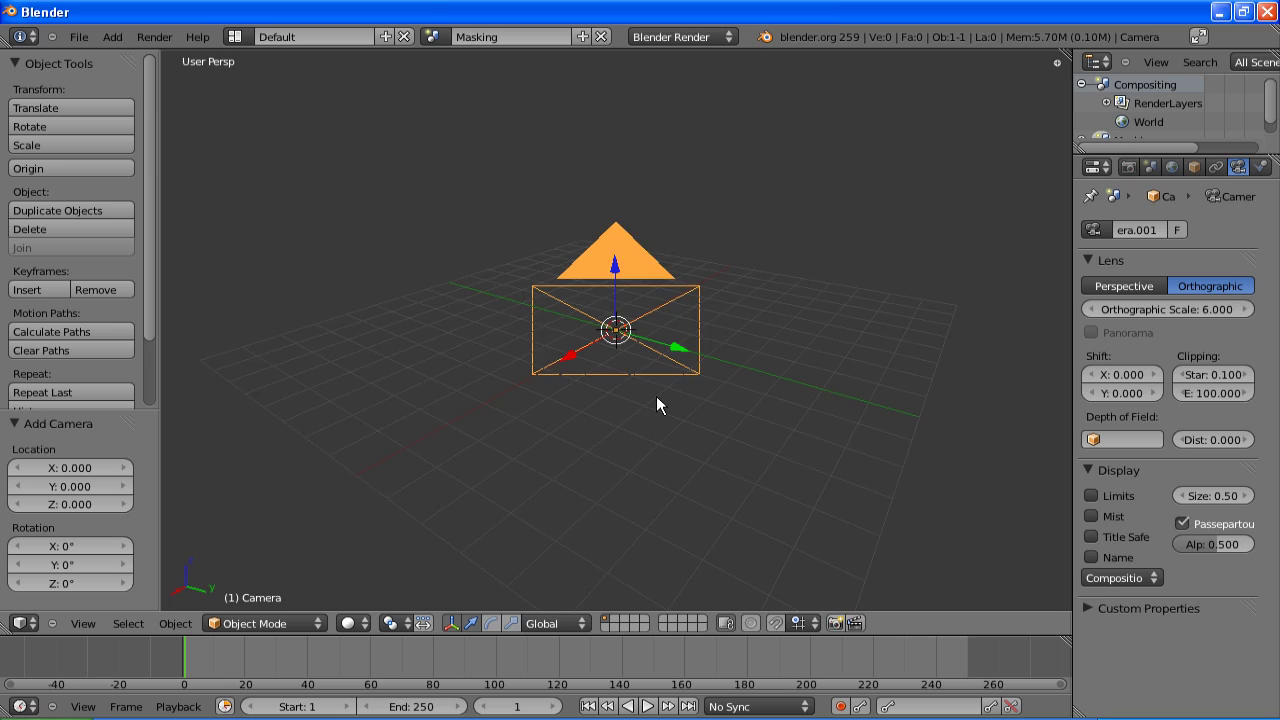
{"action": "key", "text": "KP_7"}
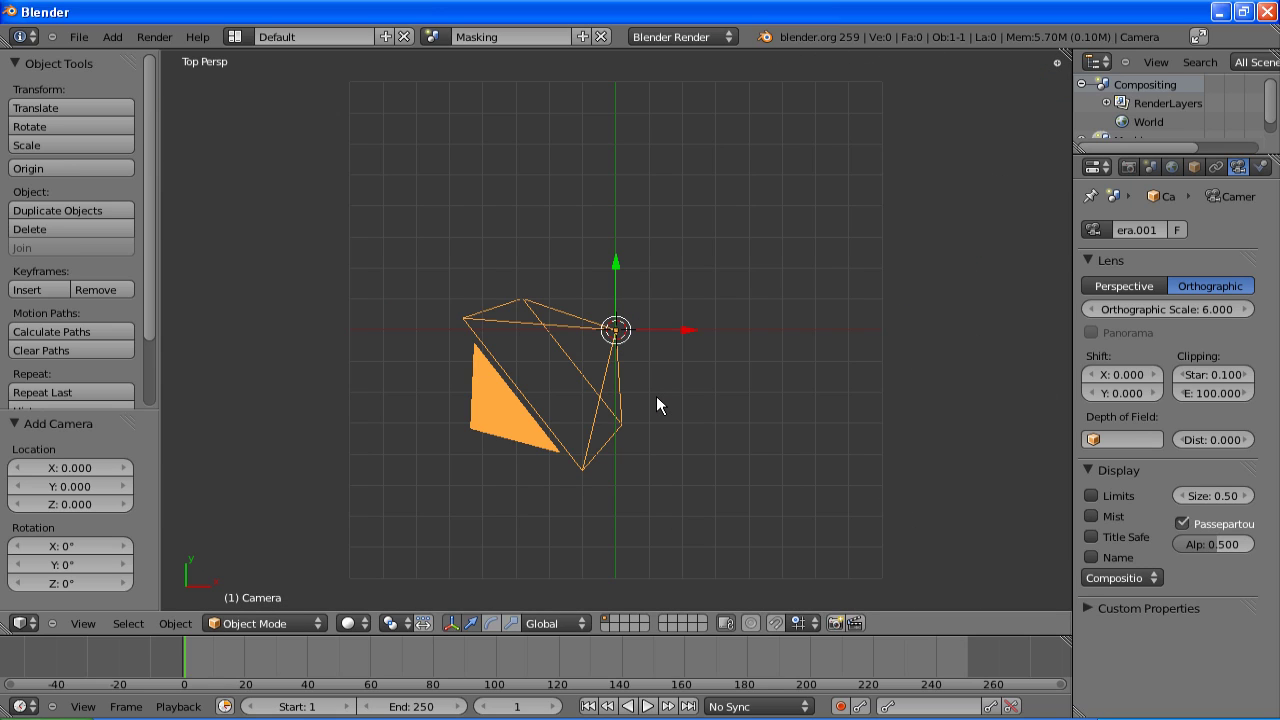
{"action": "key", "text": "ctrl+alt+KP_0"}
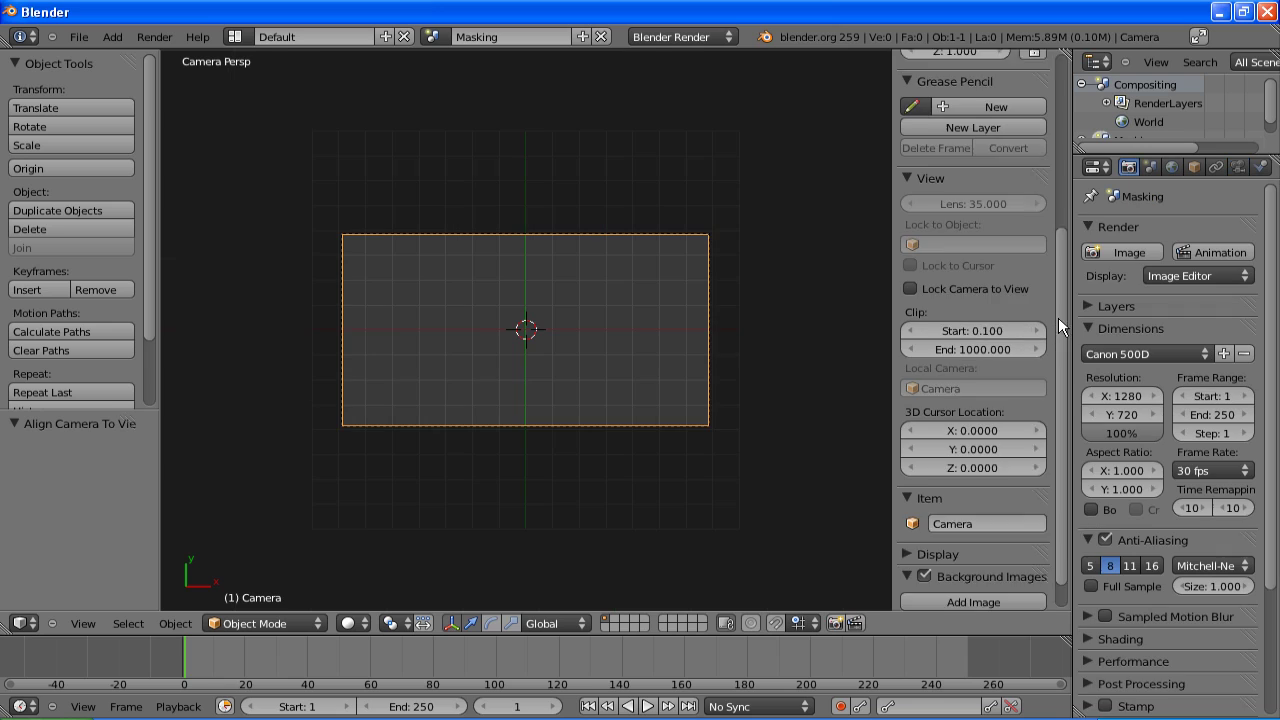
- Add a camera background image loaded with the clip MVI_1944.MOV
{"action": "scroll", "coordinate": [1023, 554], "scroll_direction": "down", "scroll_amount": 1}
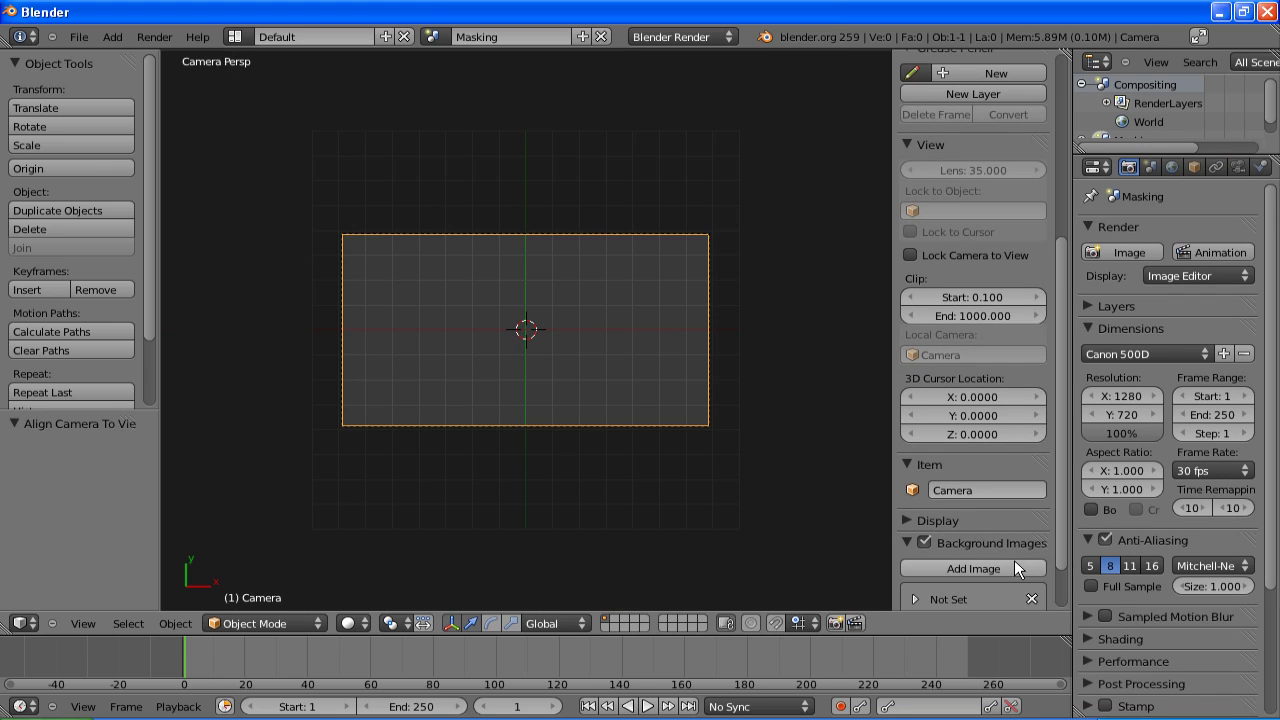
{"action": "scroll", "coordinate": [1040, 457], "scroll_direction": "down", "scroll_amount": 1}
{"action": "scroll", "coordinate": [1040, 457], "scroll_direction": "down", "scroll_amount": 1}
{"action": "left_click", "coordinate": [912, 538]}
{"action": "left_click", "coordinate": [963, 592]}
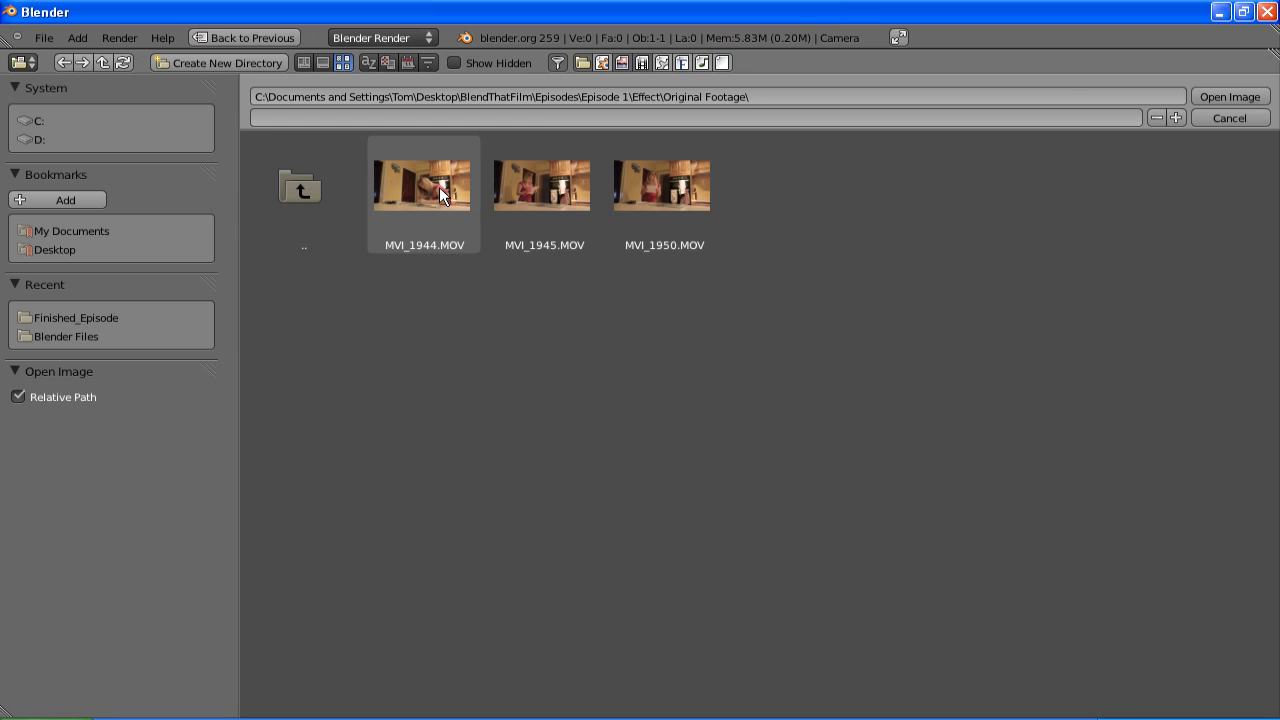
{"action": "left_click", "coordinate": [437, 193]}
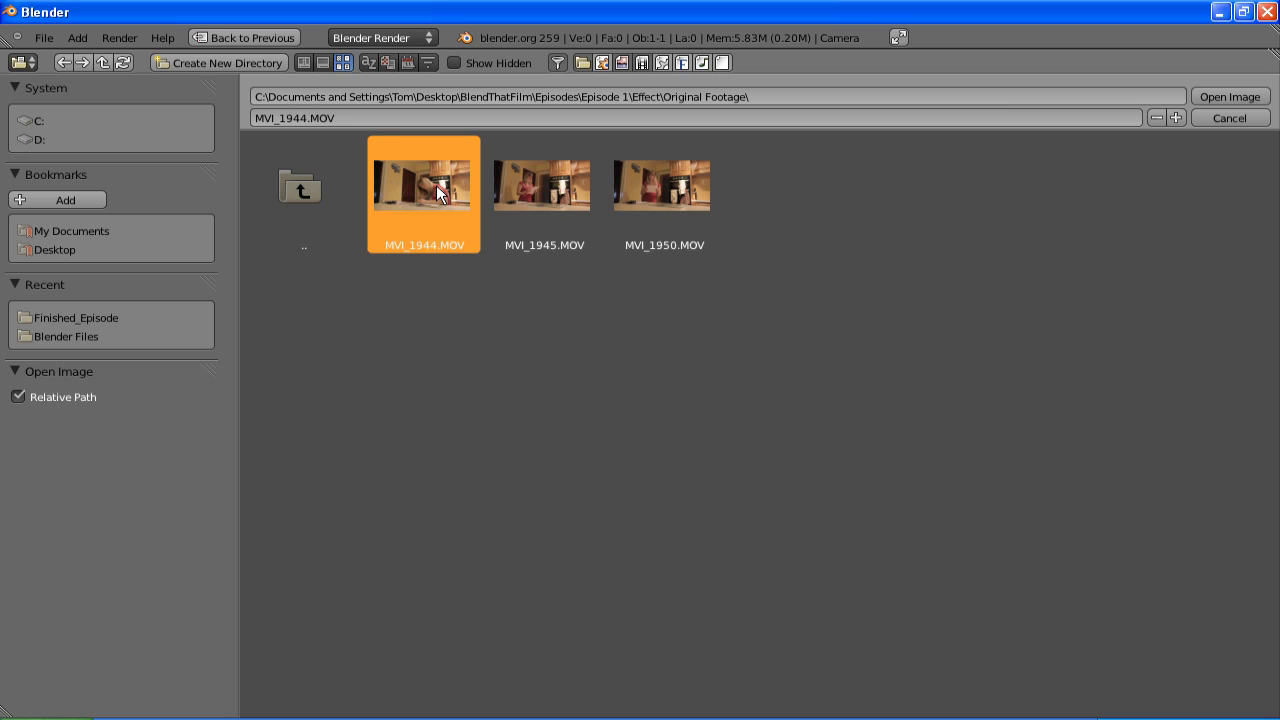
{"action": "double_click", "coordinate": [436, 188]}
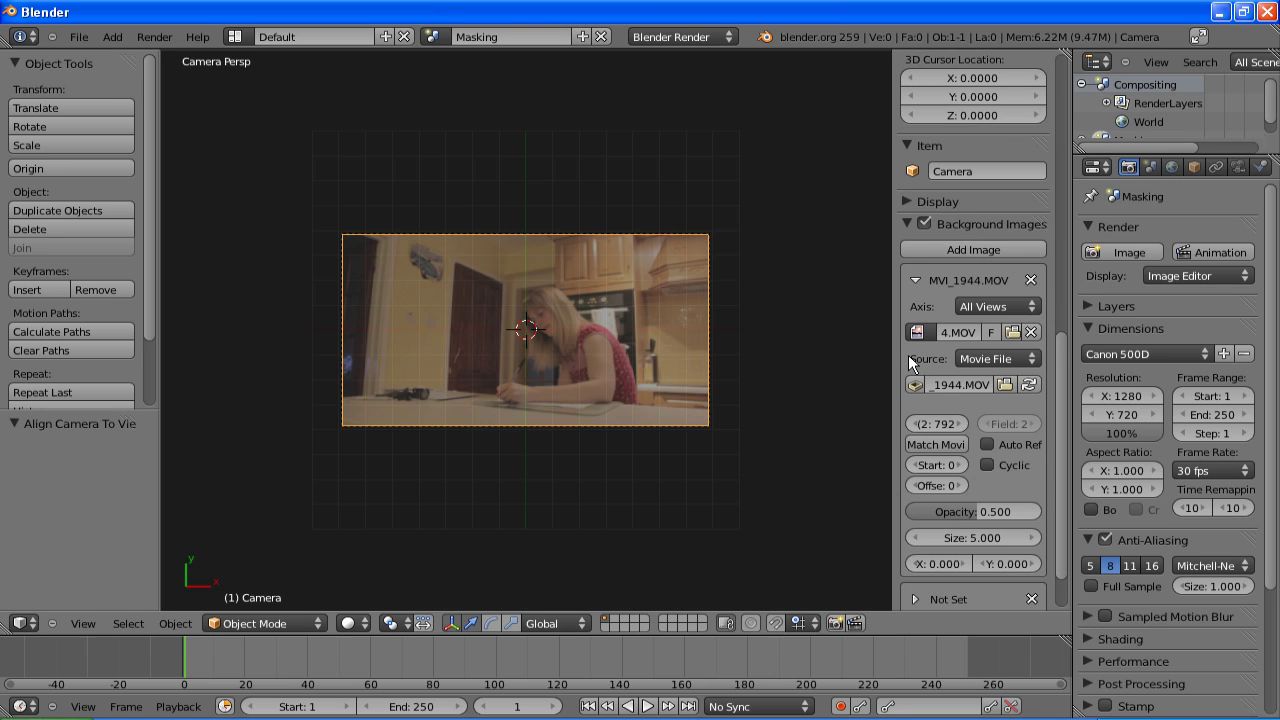
- Add a second background image with MVI_1950.MOV and scrub the footage to frame 169
{"action": "scroll", "coordinate": [940, 430], "scroll_direction": "down", "scroll_amount": 2}
{"action": "left_click", "coordinate": [915, 536]}
{"action": "left_click", "coordinate": [960, 587]}
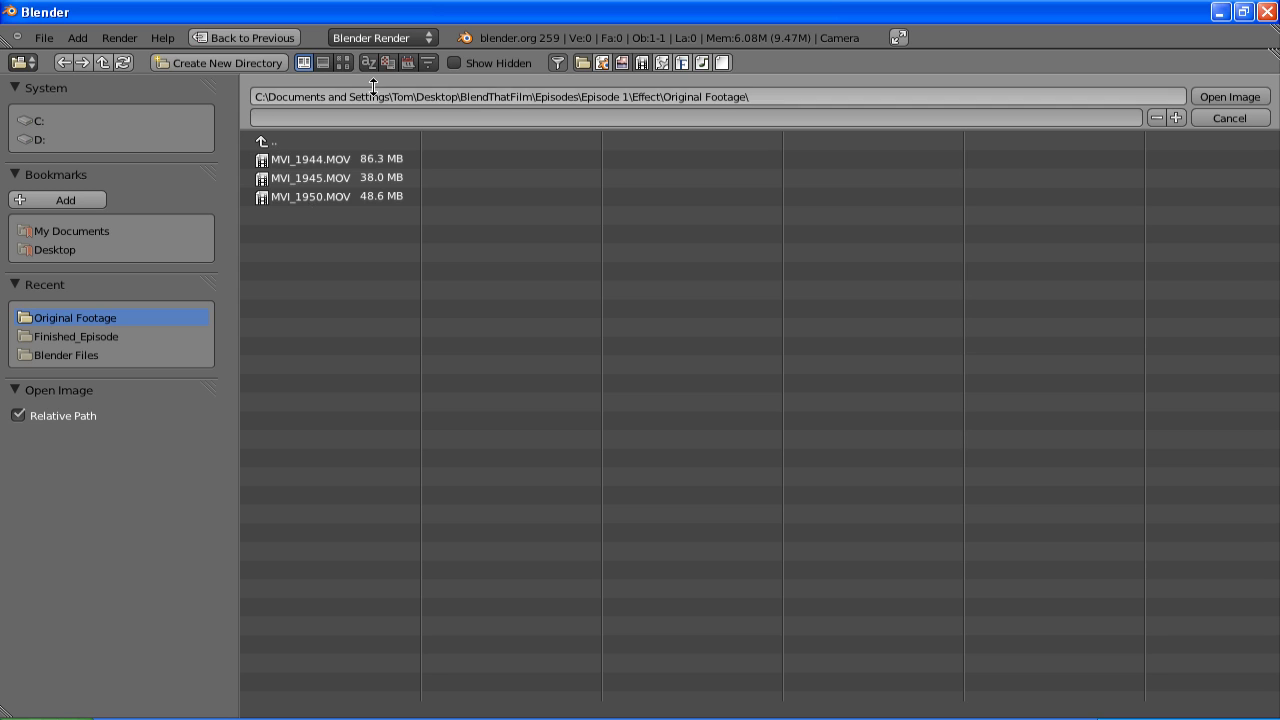
{"action": "left_click", "coordinate": [343, 62]}
{"action": "left_click", "coordinate": [658, 192]}
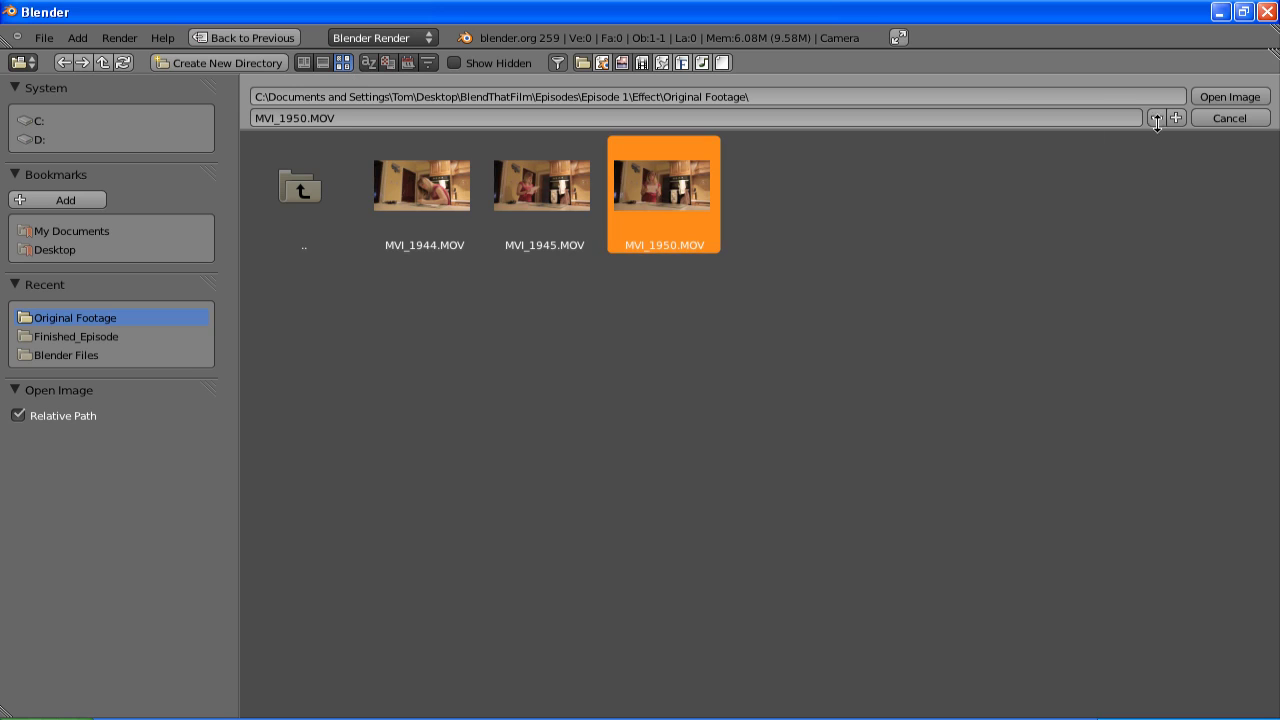
{"action": "left_click", "coordinate": [1226, 98]}
{"action": "left_click_drag", "start_coordinate": [612, 655], "coordinate": [742, 660]}
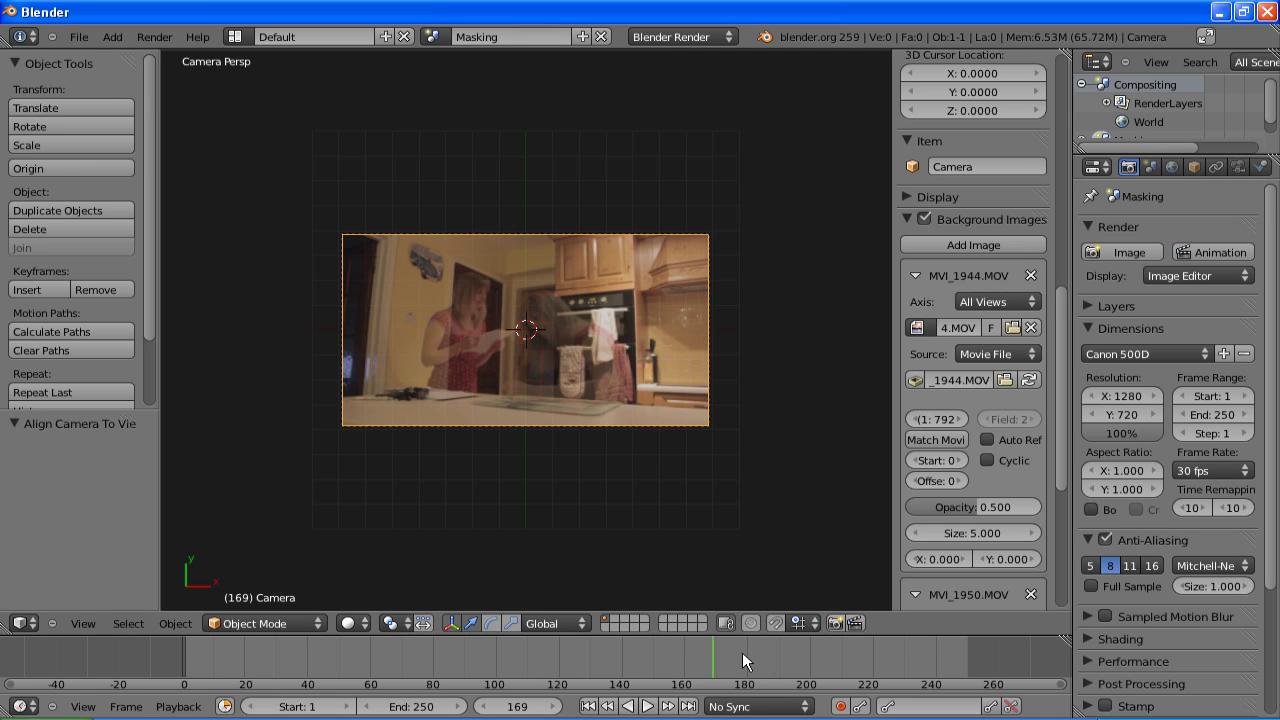
- Add a Bezier curve, set its shape to 2D, and enter Edit Mode
{"action": "key", "text": "shift+a"}
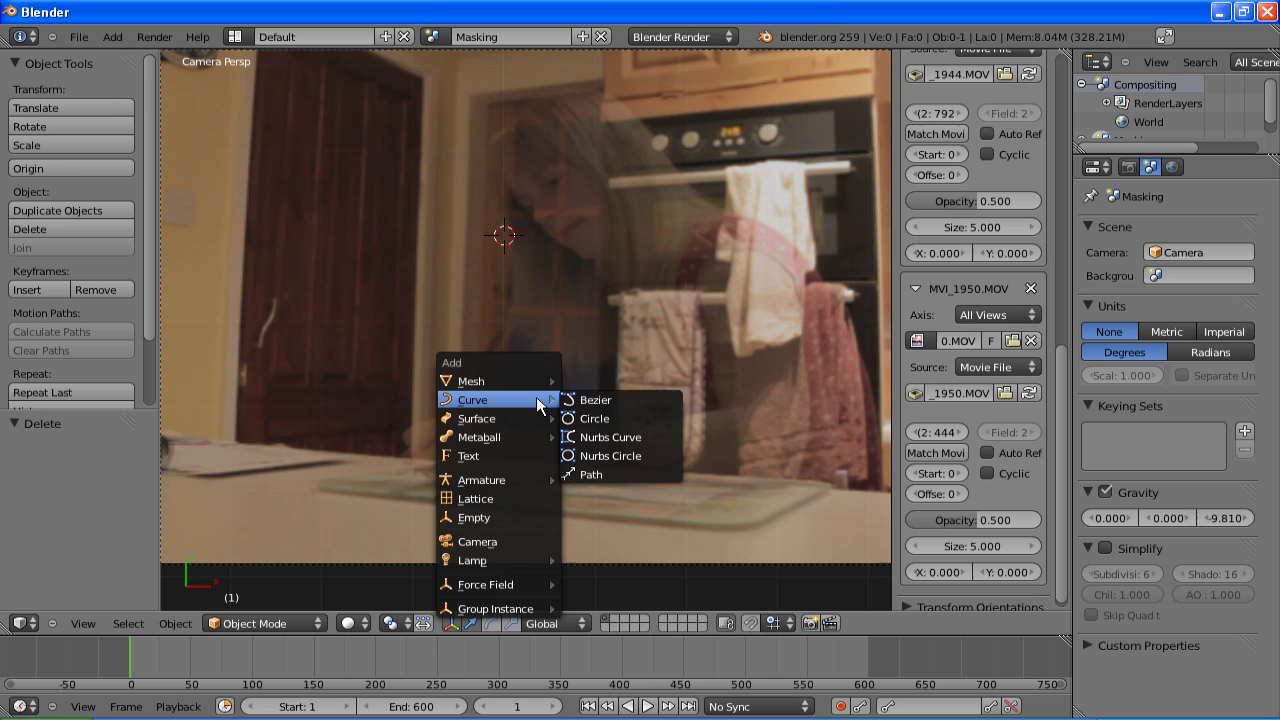
{"action": "left_click", "coordinate": [576, 400]}
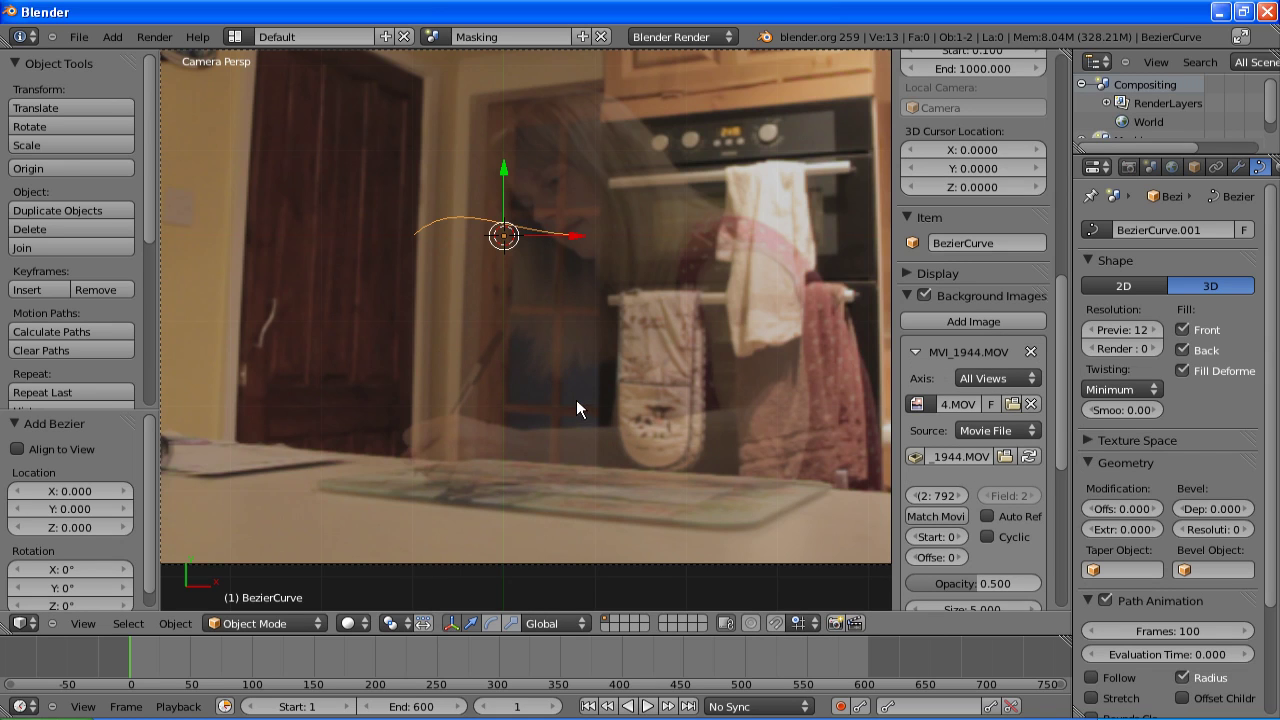
{"action": "left_click", "coordinate": [1130, 287]}
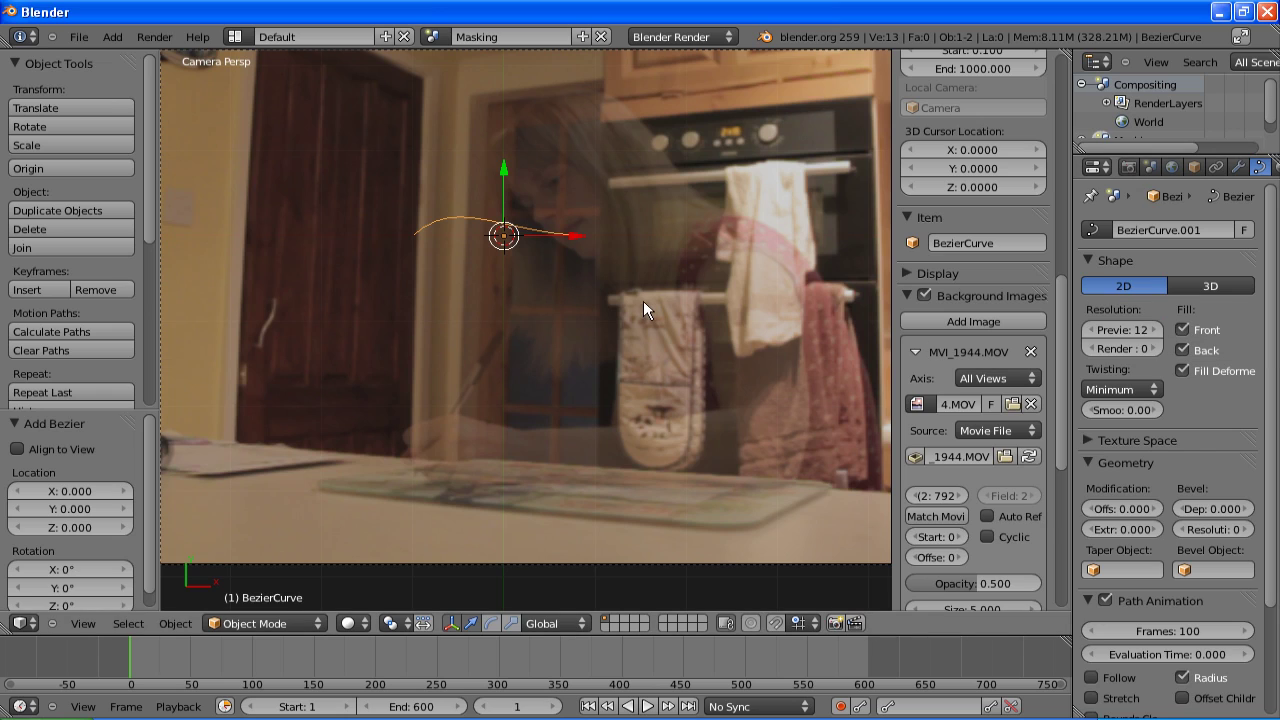
{"action": "key", "text": "Tab"}
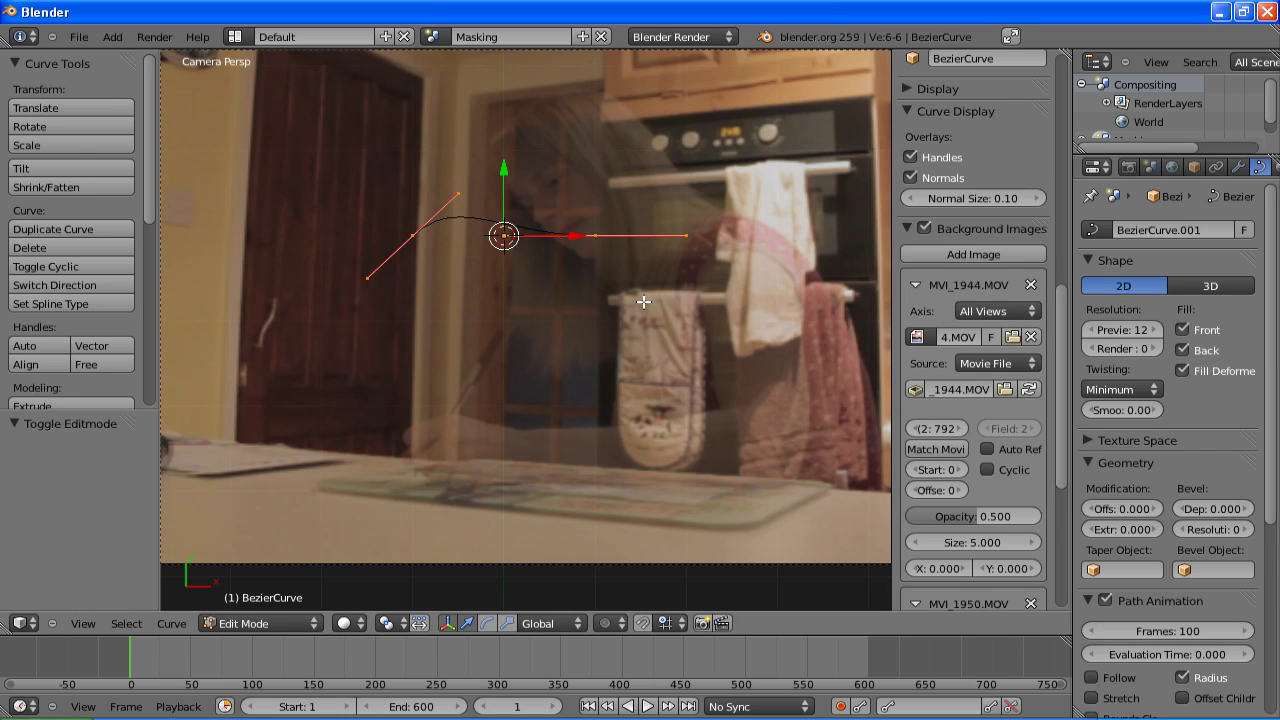
- Hide the curve's handle lines and set all points to Vector handles
{"action": "scroll", "coordinate": [96, 340], "scroll_direction": "down", "scroll_amount": 7}
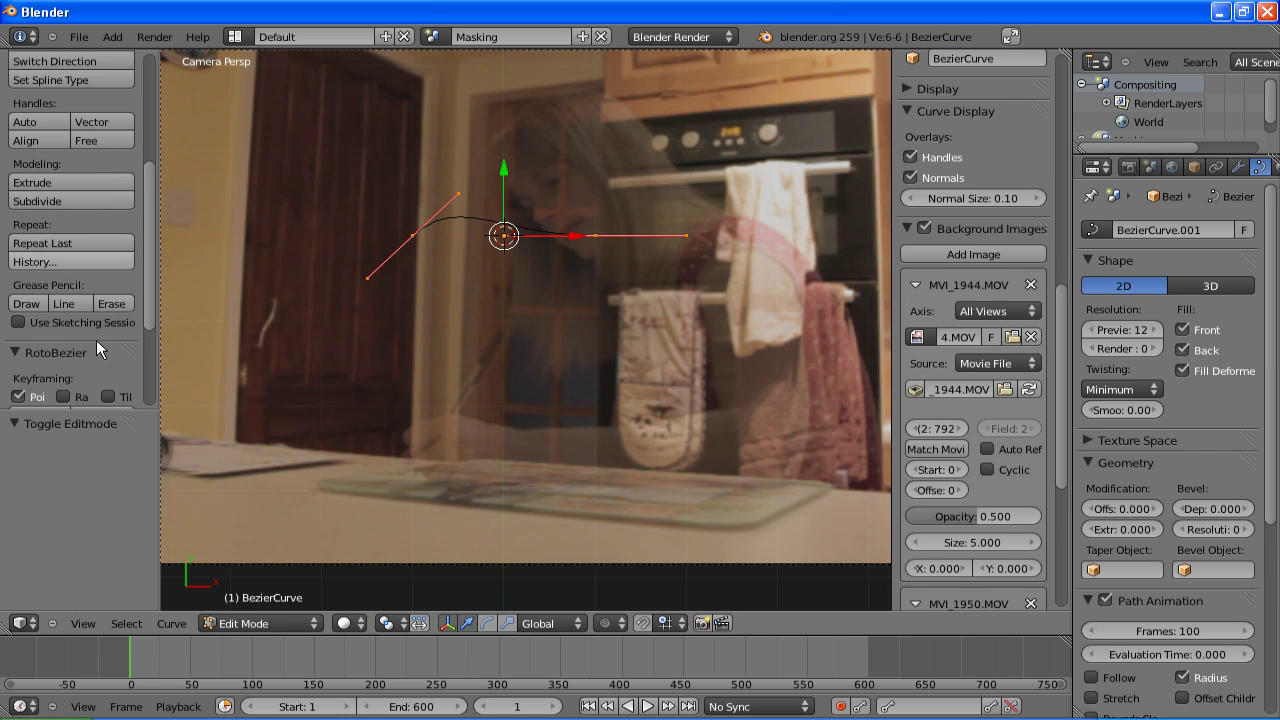
{"action": "scroll", "coordinate": [96, 340], "scroll_direction": "down", "scroll_amount": 4}
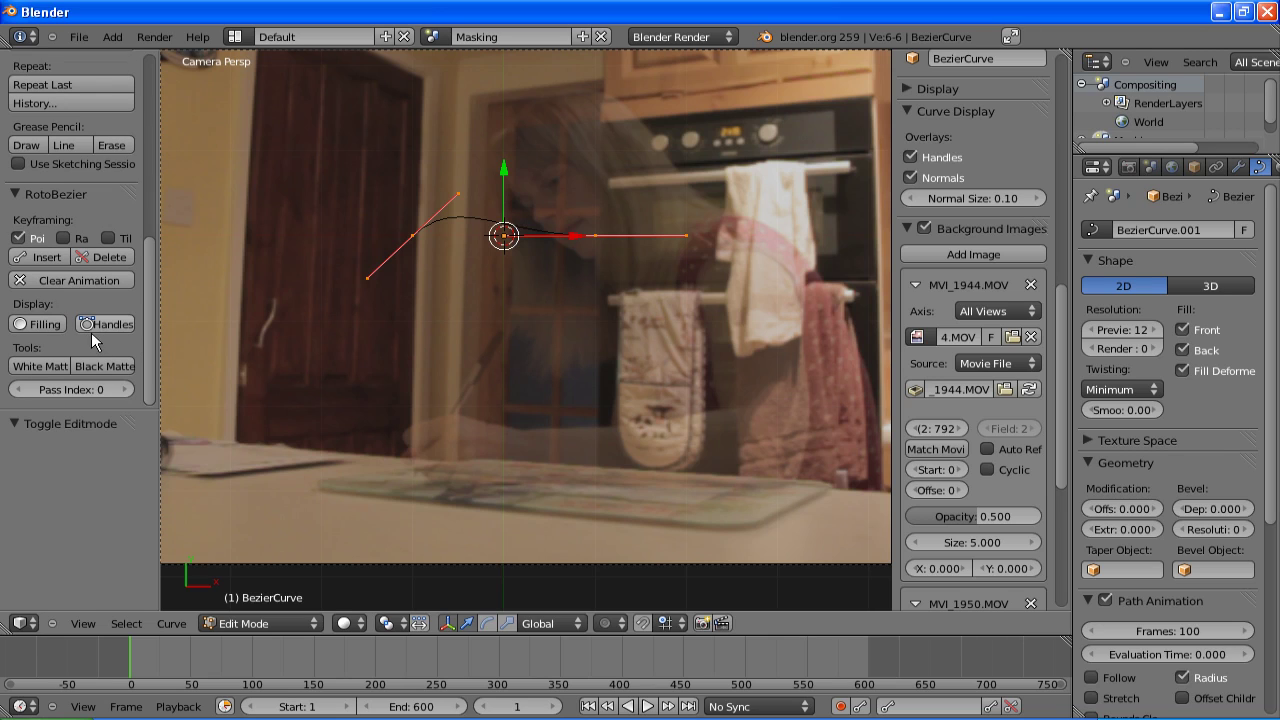
{"action": "left_click", "coordinate": [105, 324]}
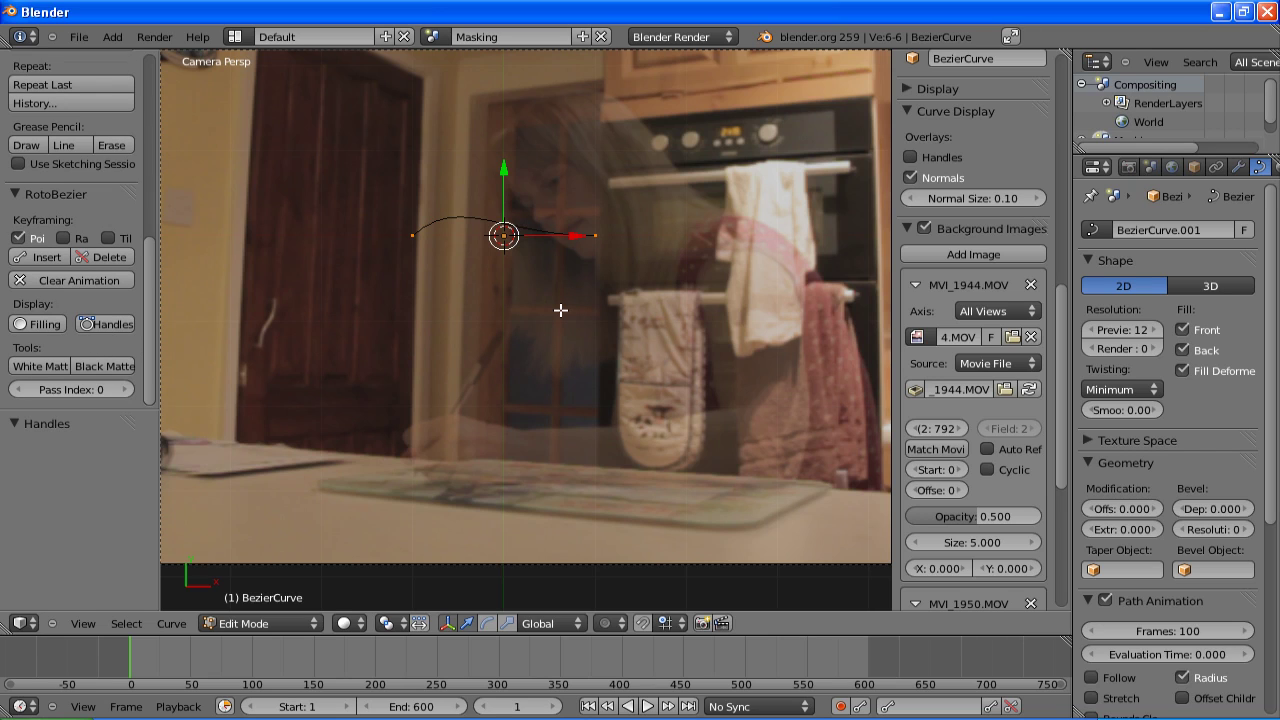
{"action": "key", "text": "a"}
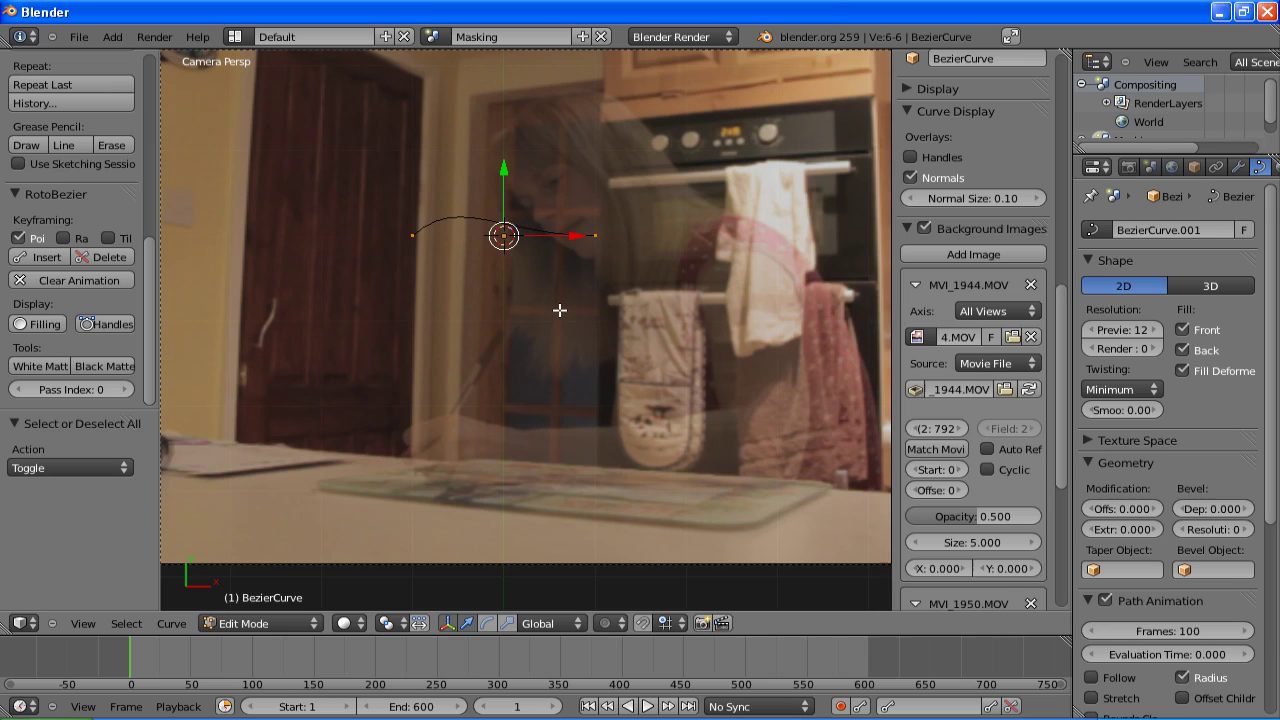
{"action": "key", "text": "v"}
{"action": "left_click", "coordinate": [558, 311]}
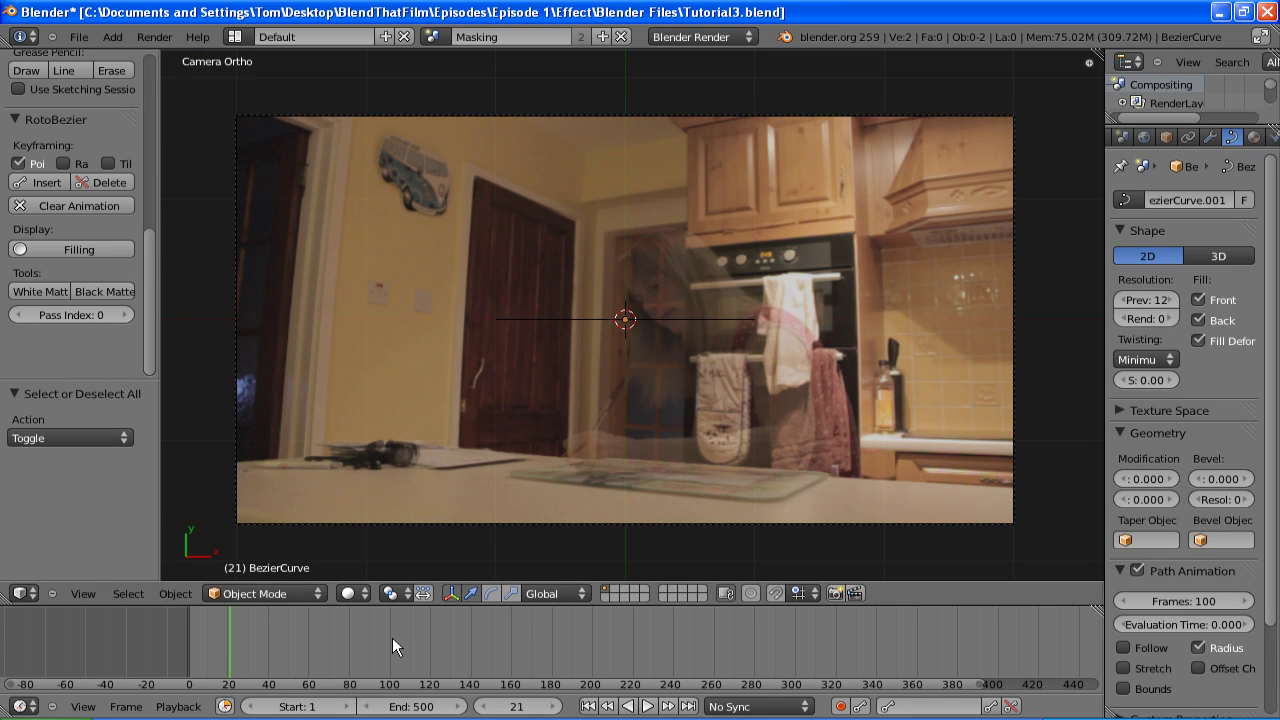
{"action": "key", "text": "alt+a"}
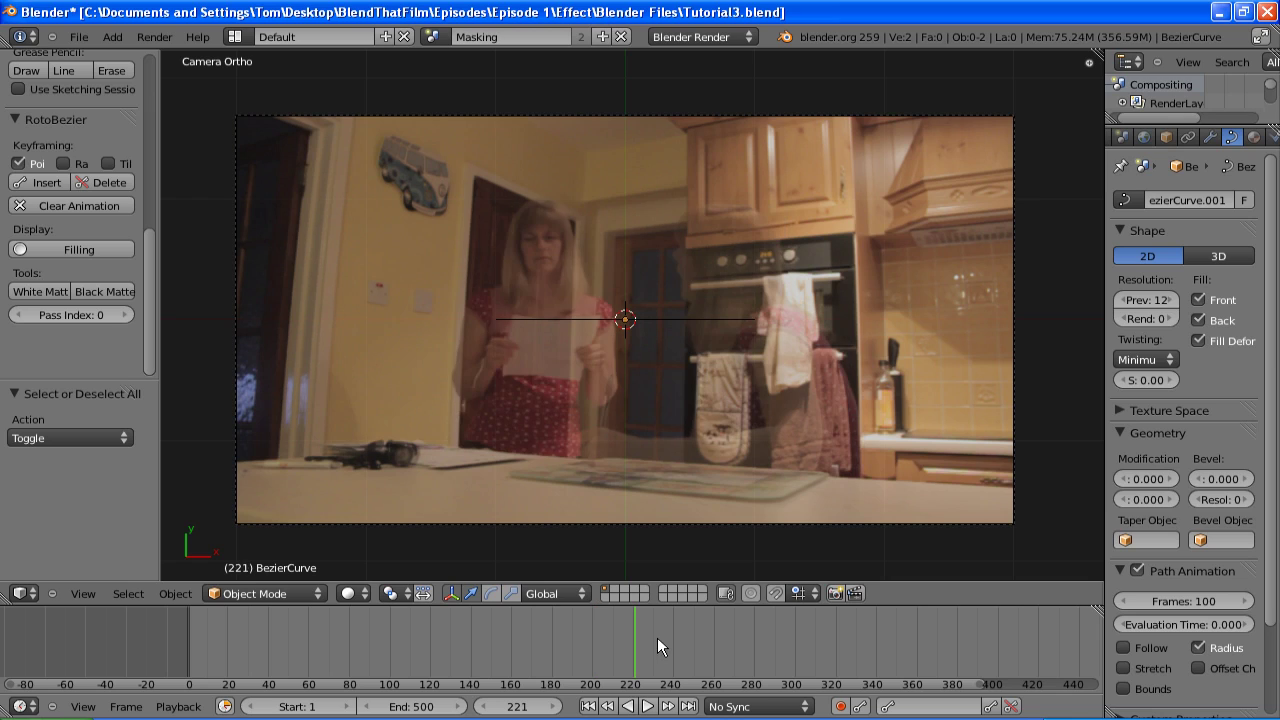
{"action": "left_click_drag", "start_coordinate": [648, 635], "coordinate": [636, 632]}
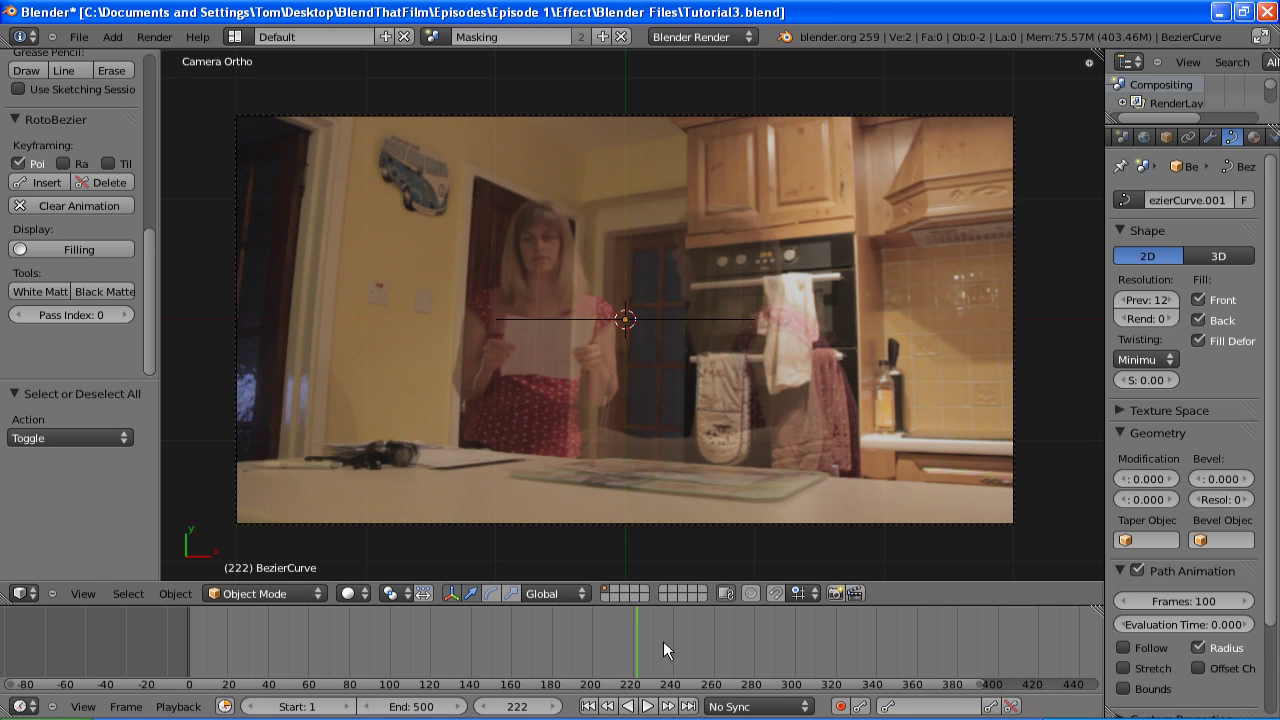
{"action": "left_click_drag", "start_coordinate": [398, 634], "coordinate": [163, 634]}
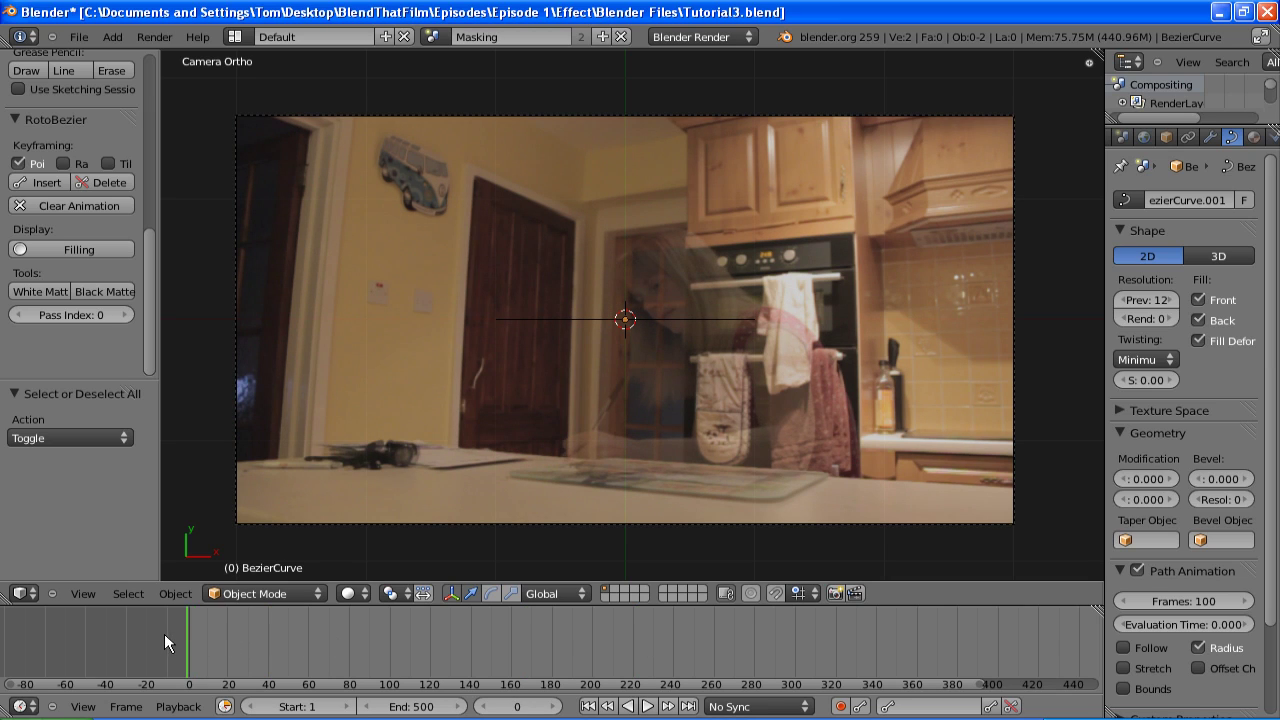
- From the first frame, extrude more curve points along the footage toward the counter
{"action": "left_click", "coordinate": [588, 706]}
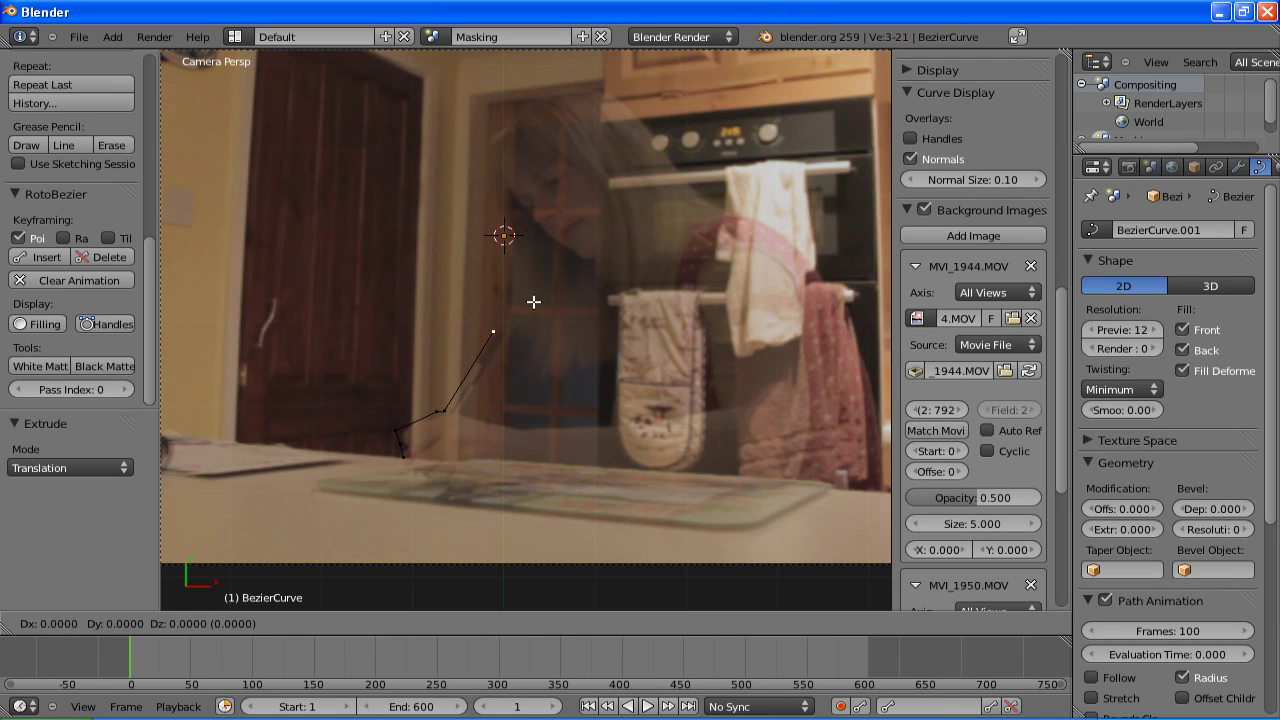
{"action": "left_click", "coordinate": [536, 303]}
{"action": "key", "text": "e"}
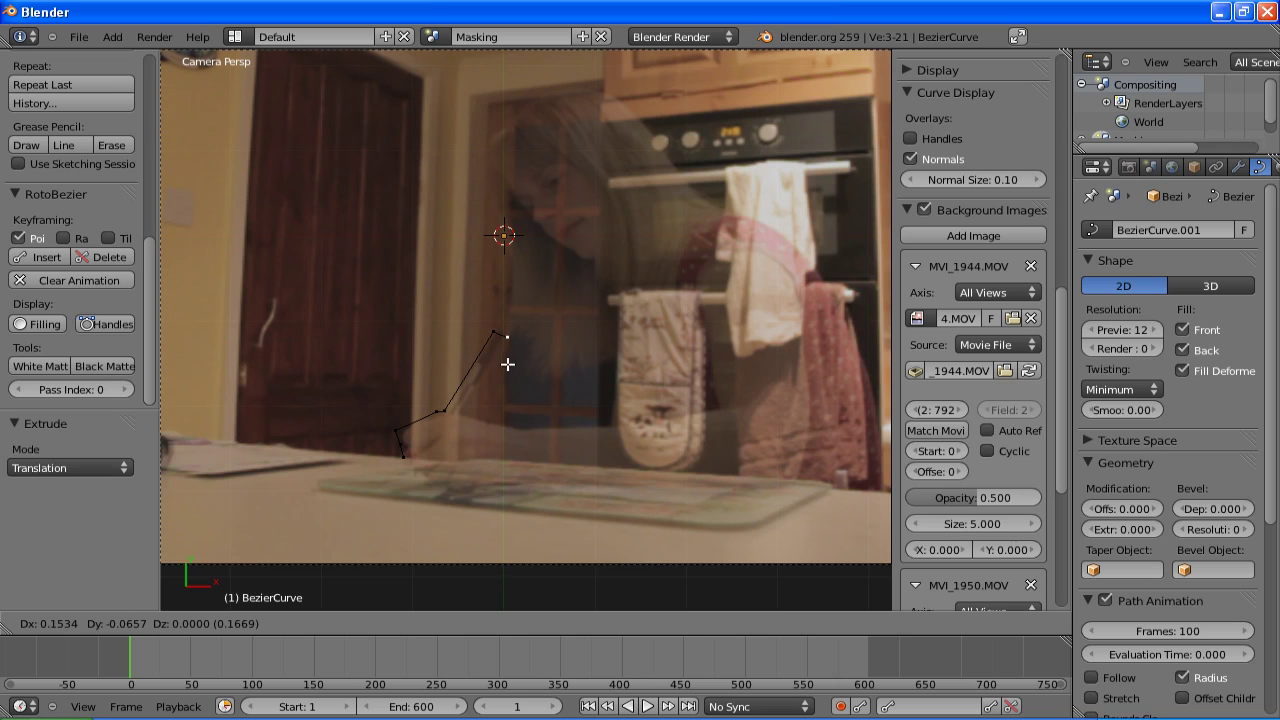
{"action": "left_click", "coordinate": [506, 363]}
{"action": "key", "text": "e"}
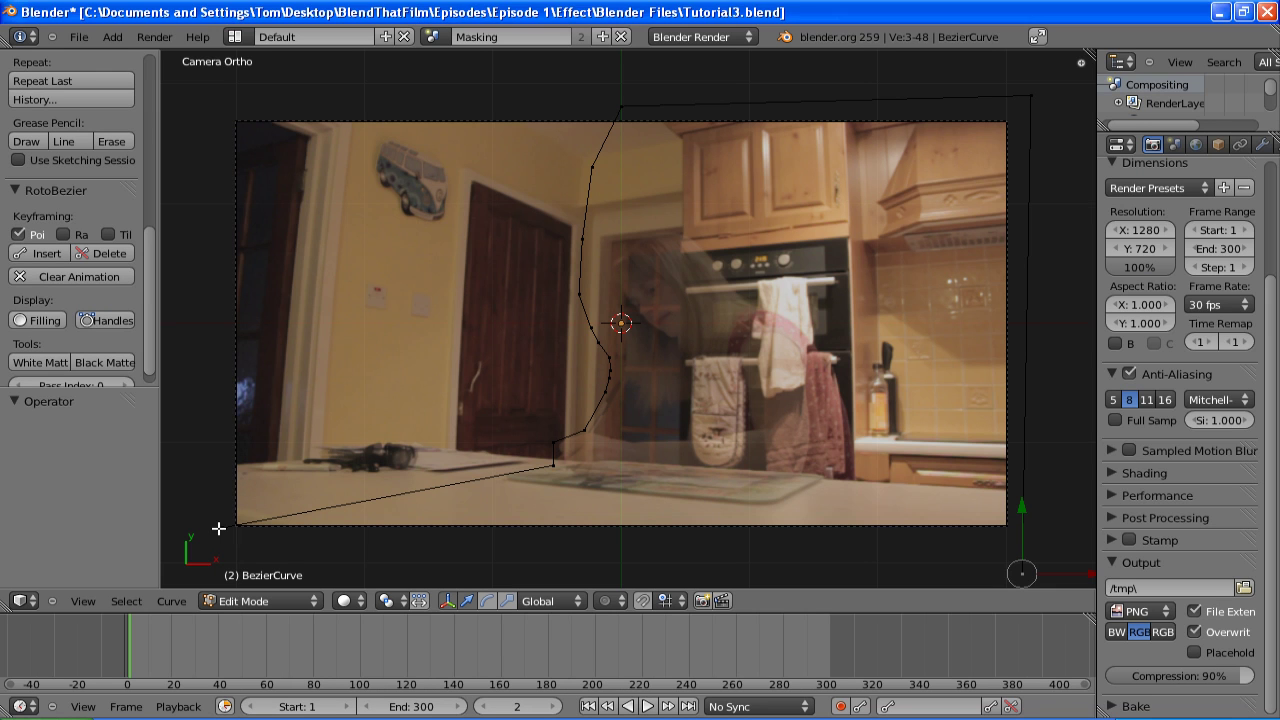
- Join the bottom-left and bottom-right points to close the mask, leaving it unfilled
{"action": "right_click", "coordinate": [219, 527]}
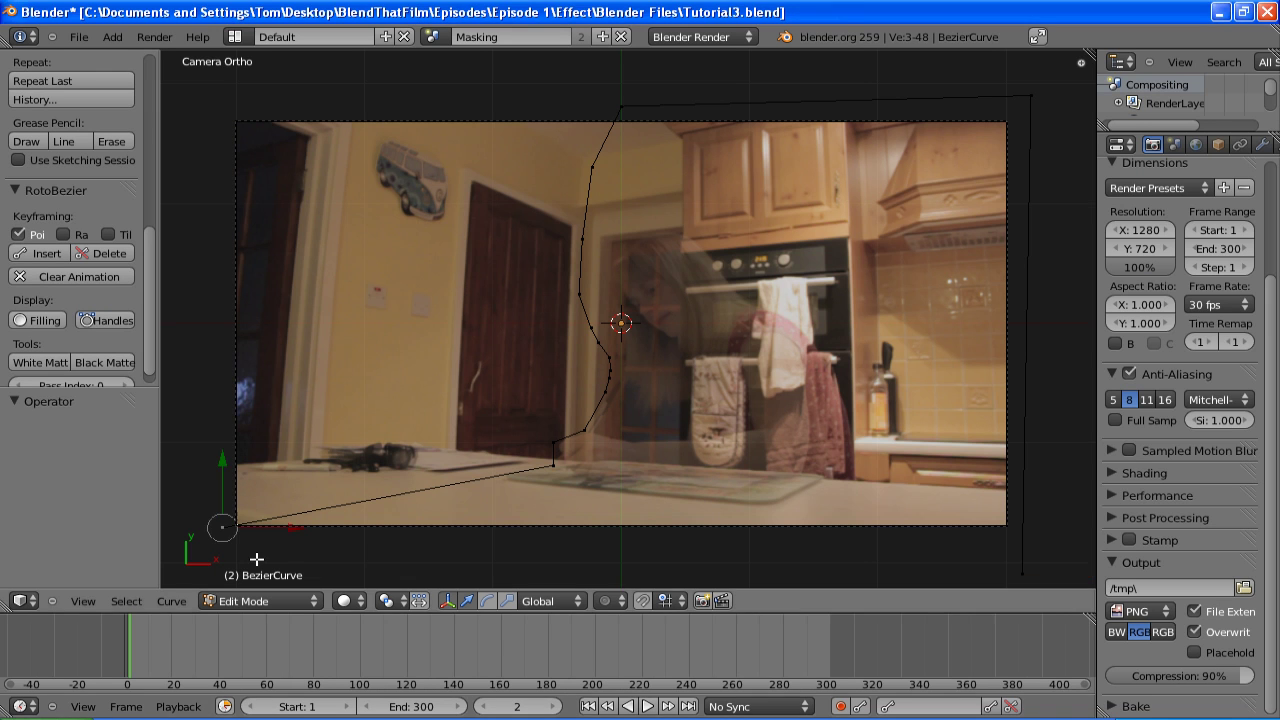
{"action": "right_click", "coordinate": [1035, 576], "text": "shift"}
{"action": "key", "text": "f"}
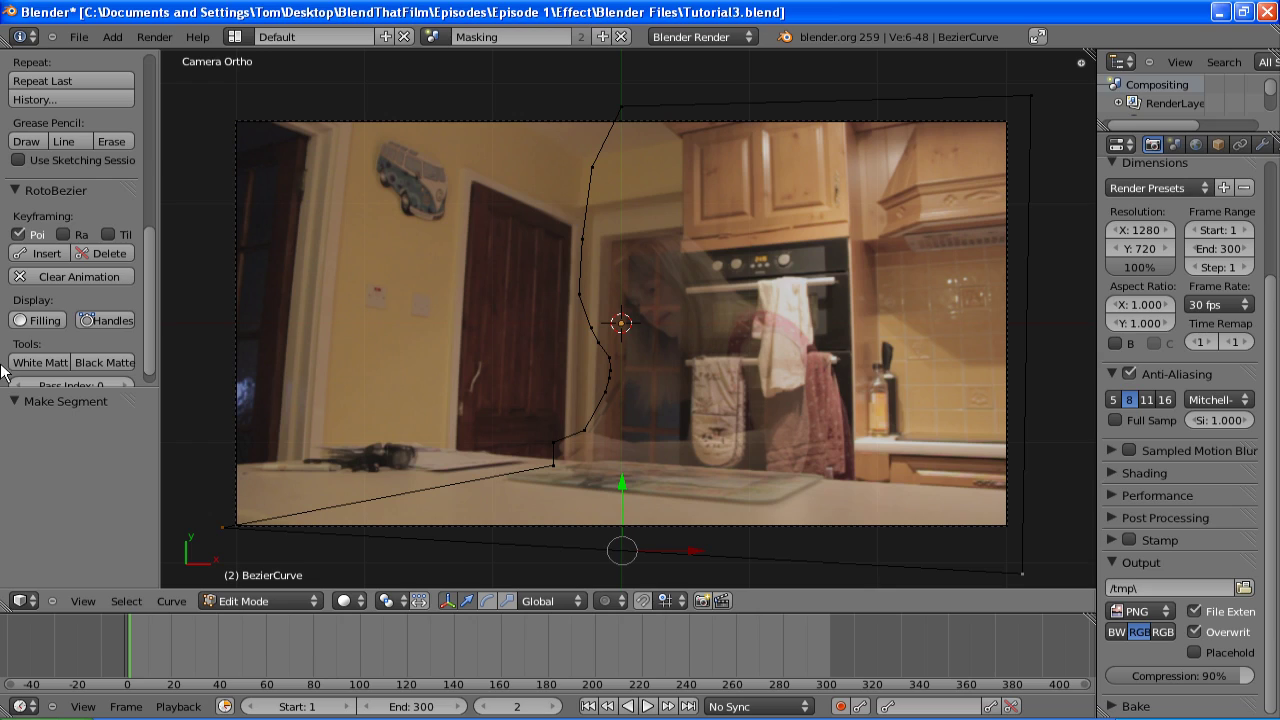
{"action": "left_click", "coordinate": [37, 324]}
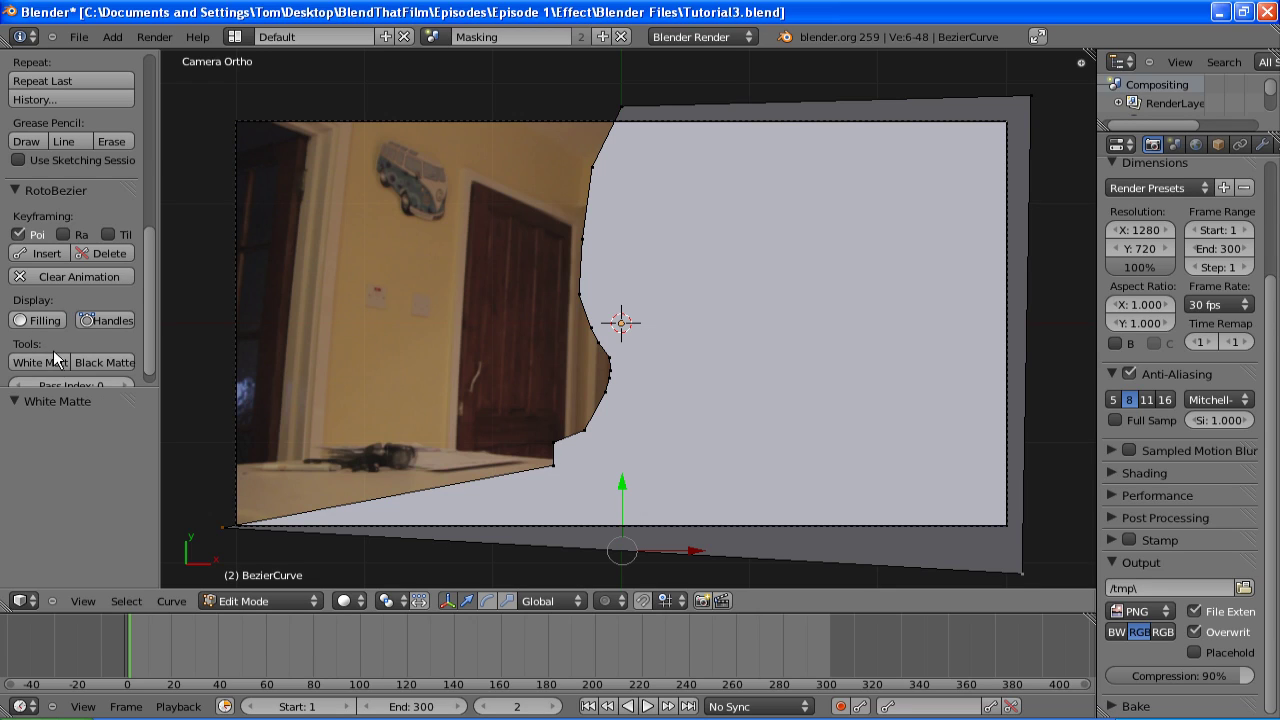
{"action": "left_click", "coordinate": [48, 322]}
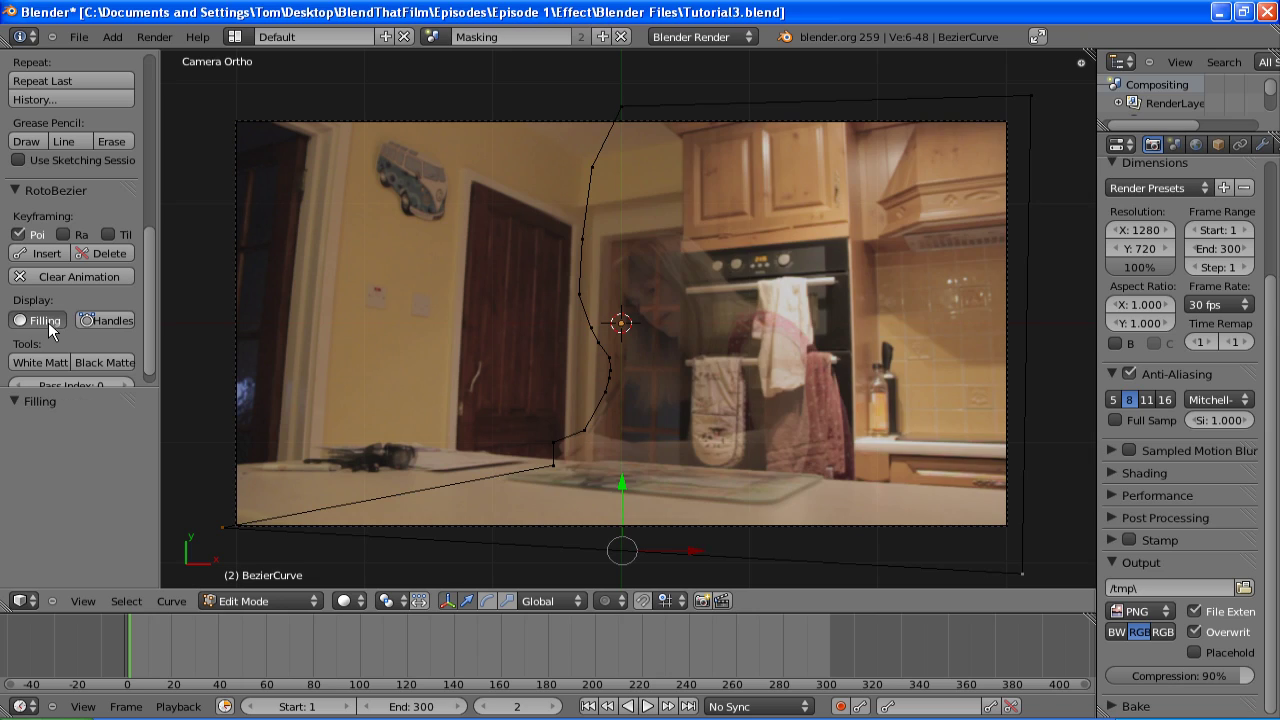
{"action": "left_click", "coordinate": [48, 322]}
{"action": "left_click", "coordinate": [48, 325]}
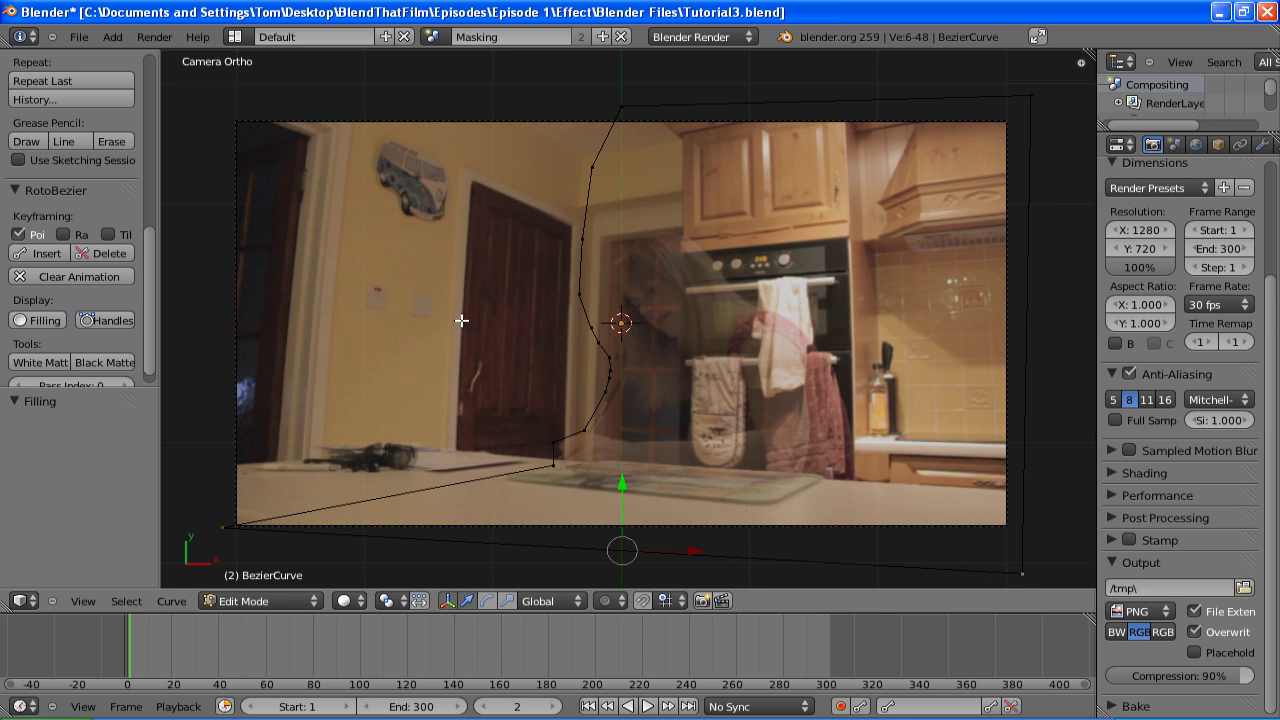
- Keyframe the mask shape, then move a point to follow the woman and keyframe at 155 and 167
{"action": "left_click", "coordinate": [40, 253]}
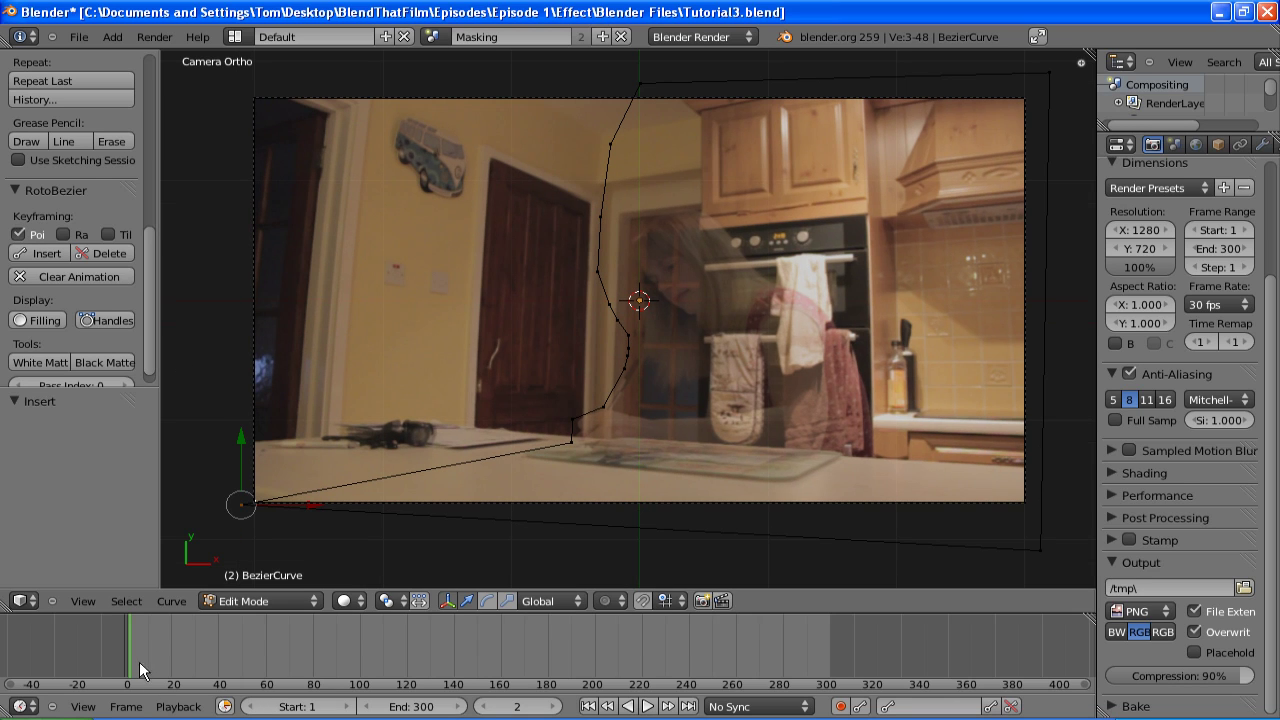
{"action": "left_click_drag", "start_coordinate": [187, 665], "coordinate": [482, 649]}
{"action": "right_click", "coordinate": [609, 303]}
{"action": "left_click", "coordinate": [40, 253]}
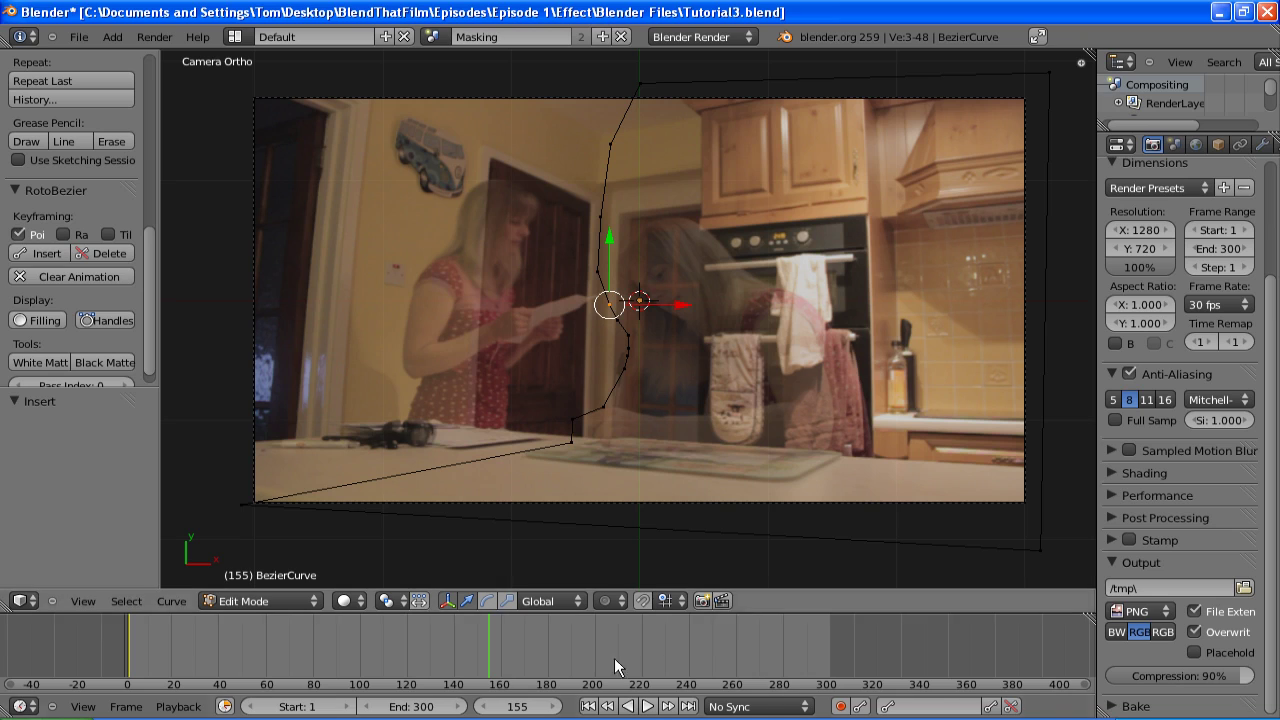
{"action": "key", "text": "Right"}
{"action": "key", "text": "Right"}
{"action": "key", "text": "Right"}
{"action": "key", "text": "Right"}
{"action": "key", "text": "Right"}
{"action": "key", "text": "Right"}
{"action": "key", "text": "Right"}
{"action": "key", "text": "Right"}
{"action": "key", "text": "Right"}
{"action": "key", "text": "Right"}
{"action": "key", "text": "Right"}
{"action": "key", "text": "Right"}
{"action": "right_click_drag", "start_coordinate": [609, 303], "coordinate": [620, 320]}
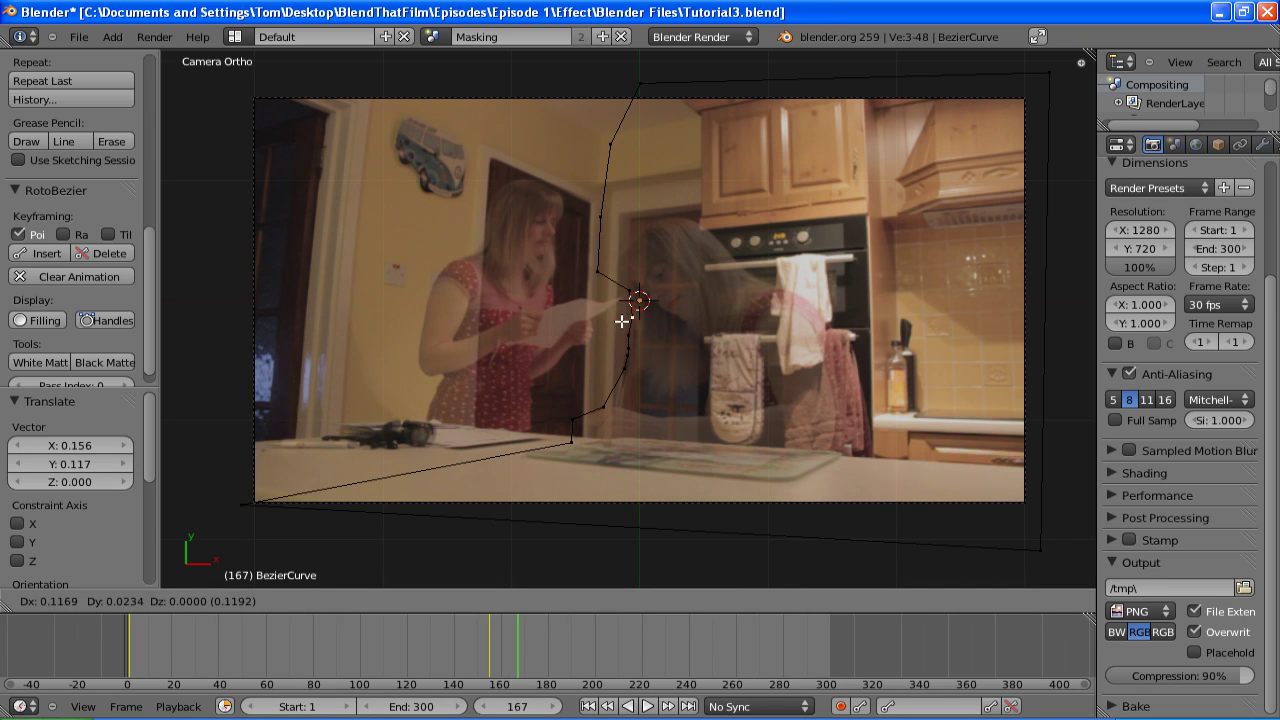
{"action": "key", "text": "g"}
{"action": "key", "text": "y"}
{"action": "left_click", "coordinate": [625, 293]}
{"action": "left_click", "coordinate": [40, 253]}
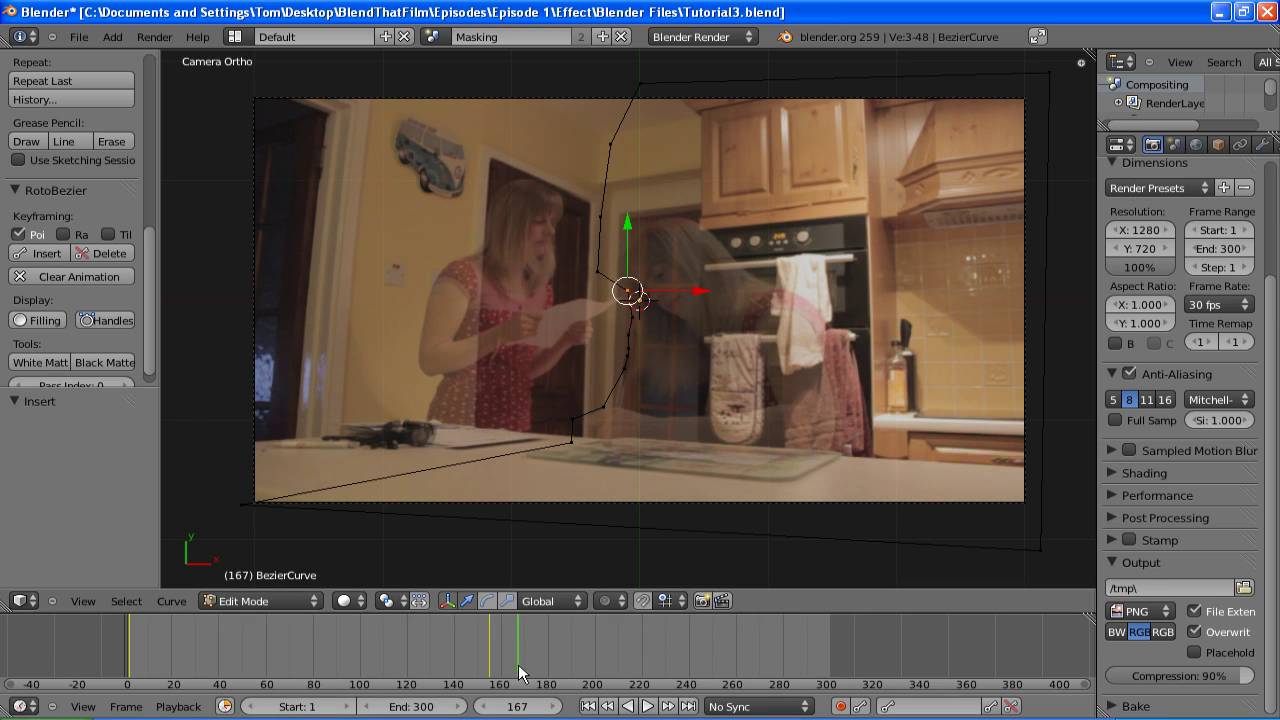
- Shift the selected mask points left and re-keyframe the corrected shape at frame 155
{"action": "mouse_move", "coordinate": [490, 660]}
{"action": "left_mouse_down"}
{"action": "mouse_move", "coordinate": [434, 662]}
{"action": "mouse_move", "coordinate": [506, 674]}
{"action": "mouse_move", "coordinate": [487, 668]}
{"action": "left_mouse_up"}
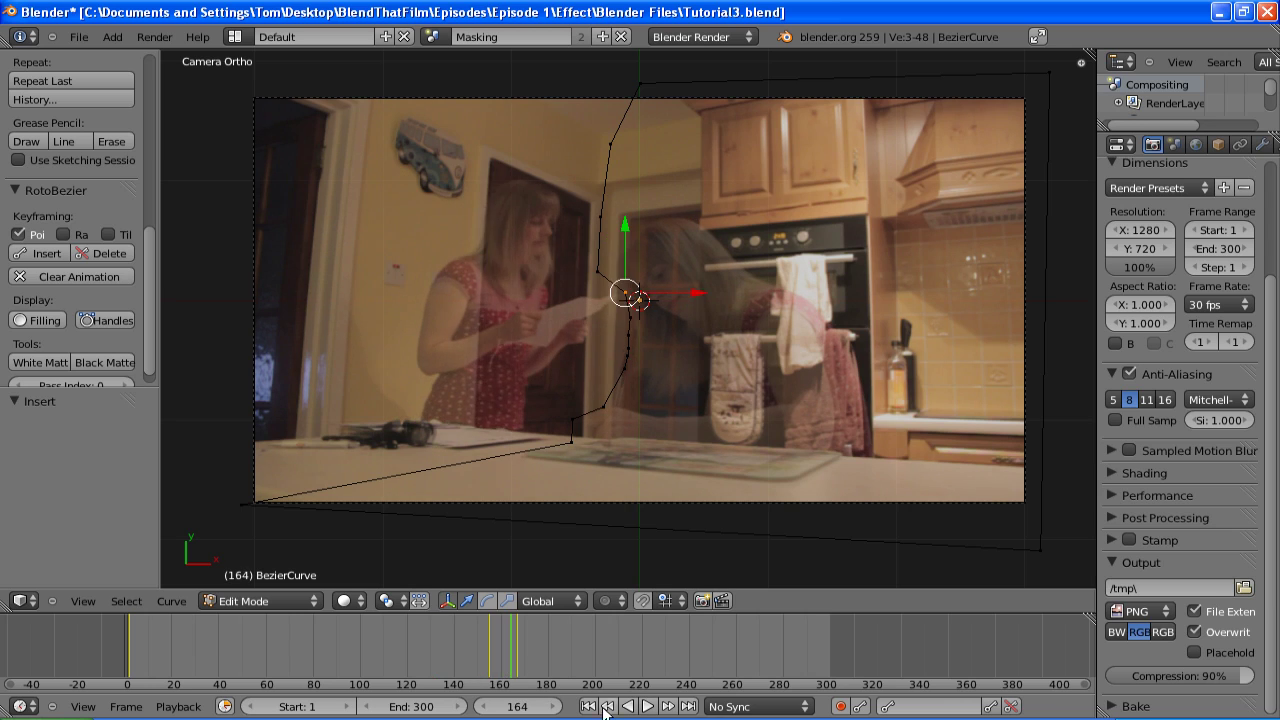
{"action": "scroll", "coordinate": [629, 371], "scroll_direction": "up", "scroll_amount": 2}
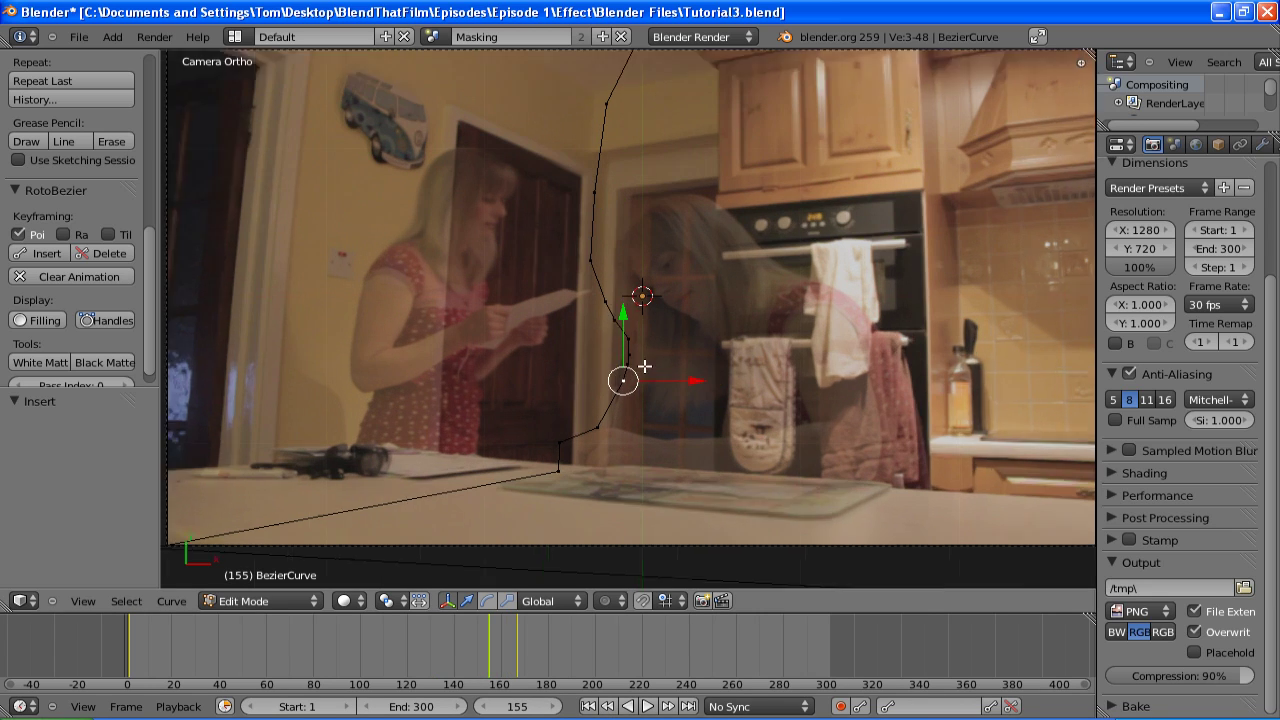
{"action": "scroll", "coordinate": [645, 367], "scroll_direction": "up", "scroll_amount": 1}
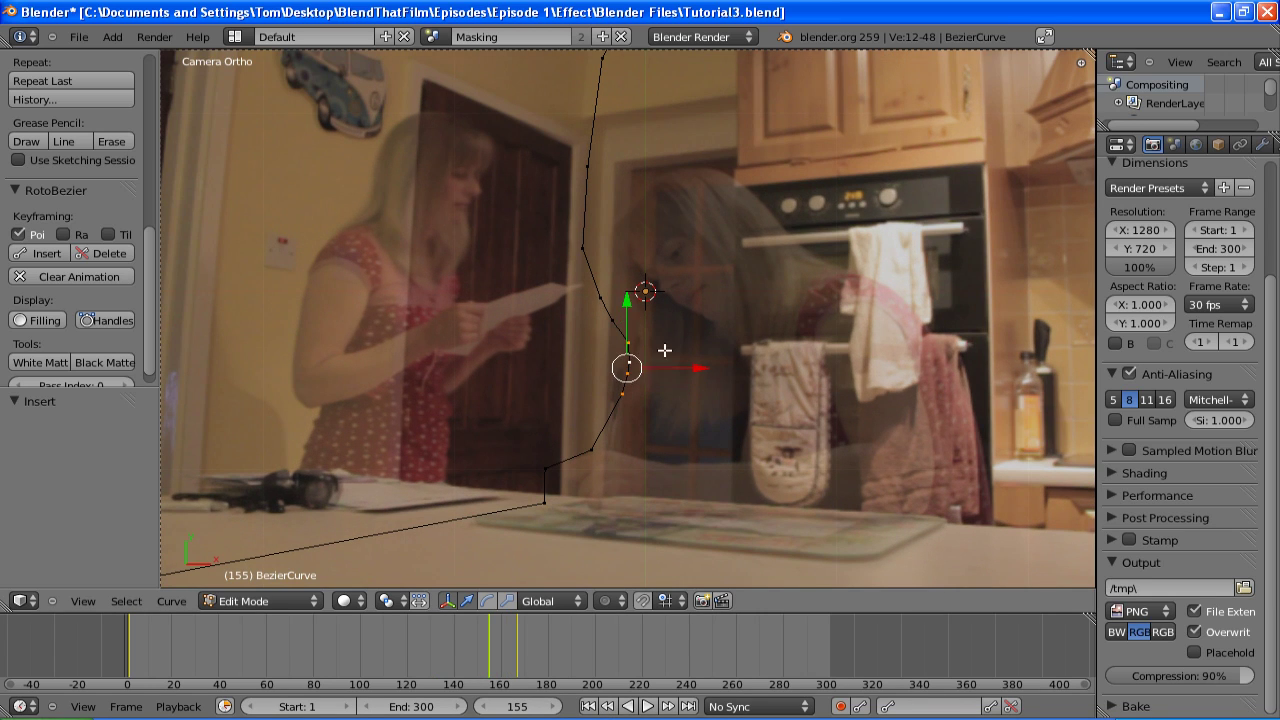
{"action": "key", "text": "g"}
{"action": "left_click", "coordinate": [617, 371]}
{"action": "left_click", "coordinate": [40, 253]}
- Jump between the keyframes at 155 and 167 to check the mask animation
{"action": "left_click_drag", "start_coordinate": [463, 657], "coordinate": [599, 662]}
{"action": "left_click", "coordinate": [664, 707]}
{"action": "left_click", "coordinate": [609, 707]}
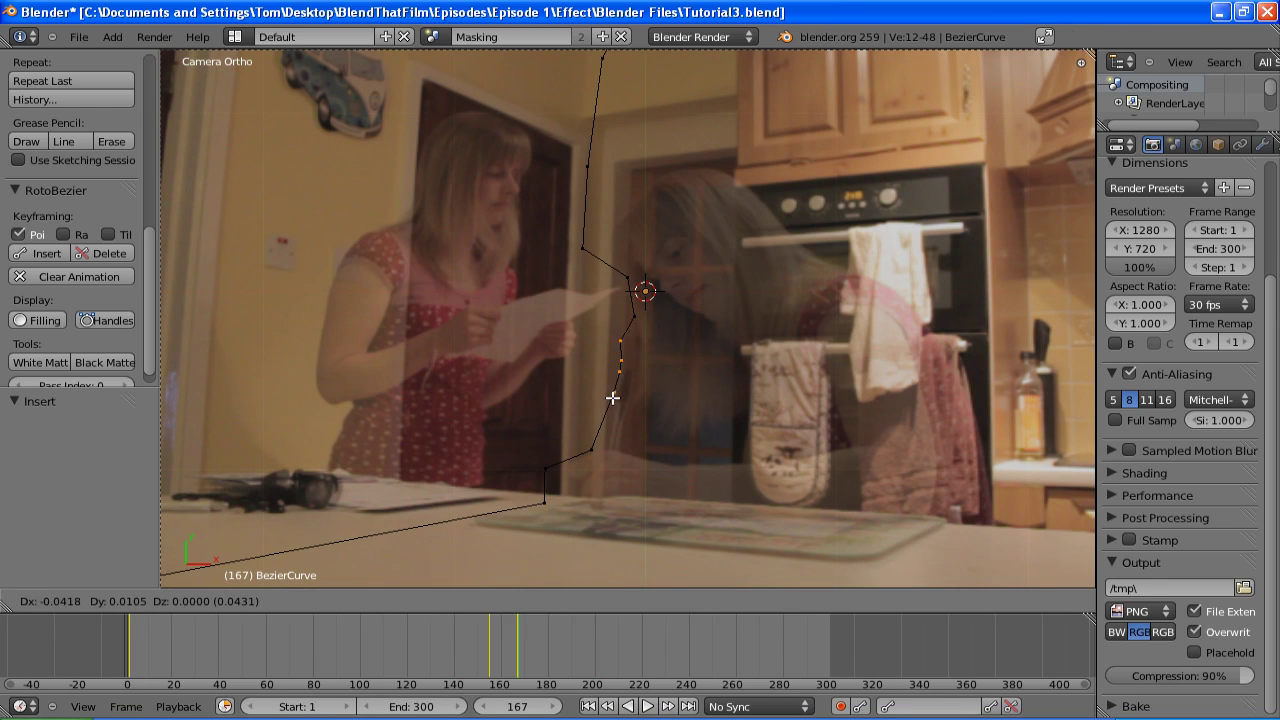
{"action": "left_click", "coordinate": [668, 707]}
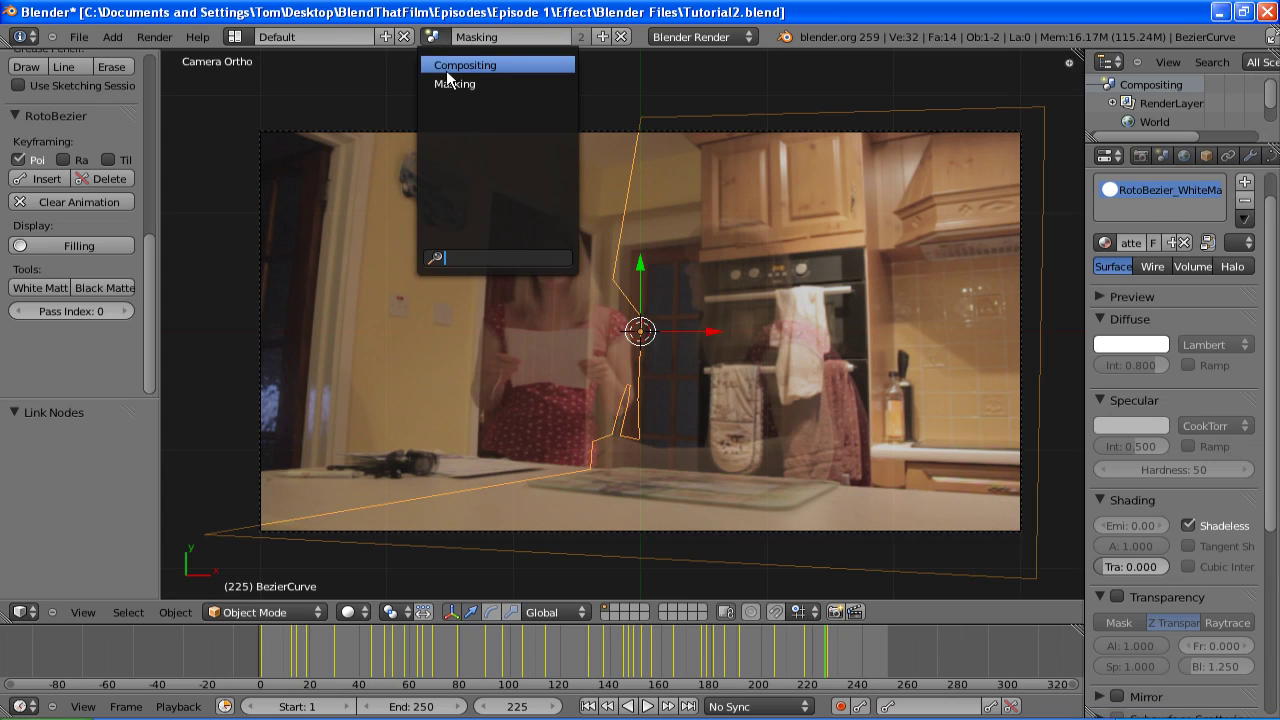
{"action": "left_click", "coordinate": [457, 60]}
- Switch the main area to the Node Editor and add two stacked Image input nodes
{"action": "left_click", "coordinate": [19, 612]}
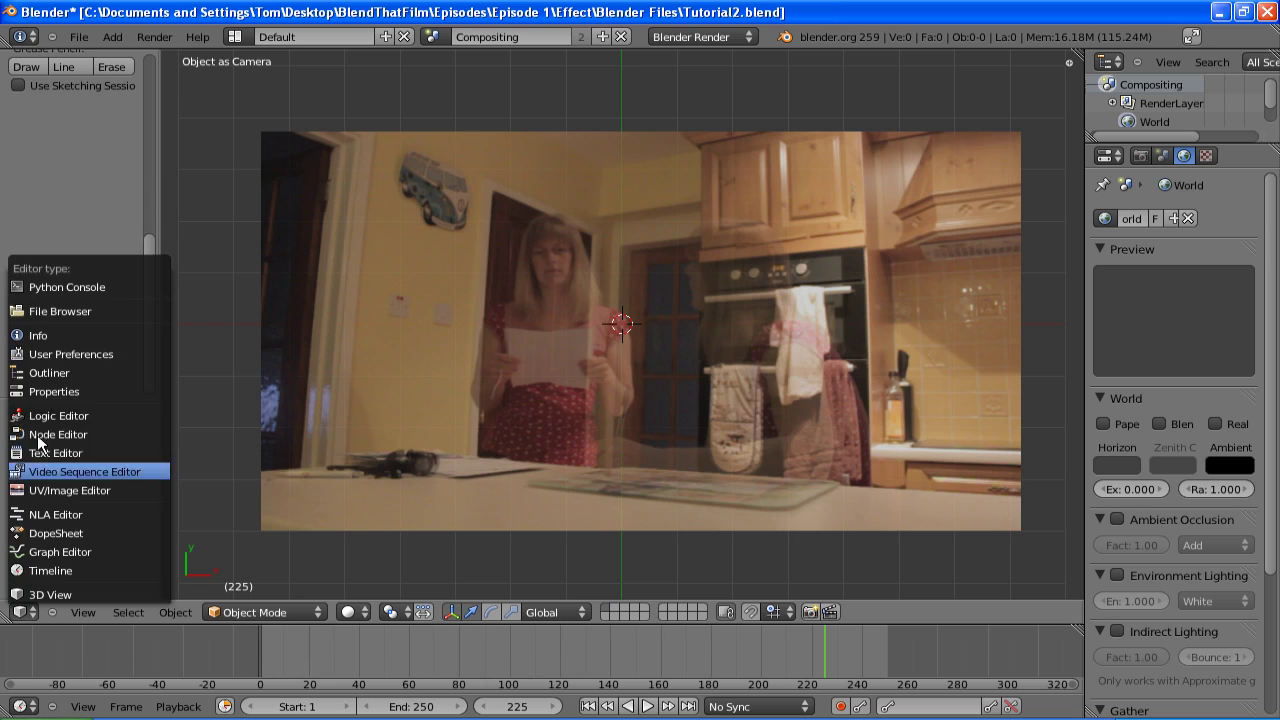
{"action": "left_click", "coordinate": [45, 435]}
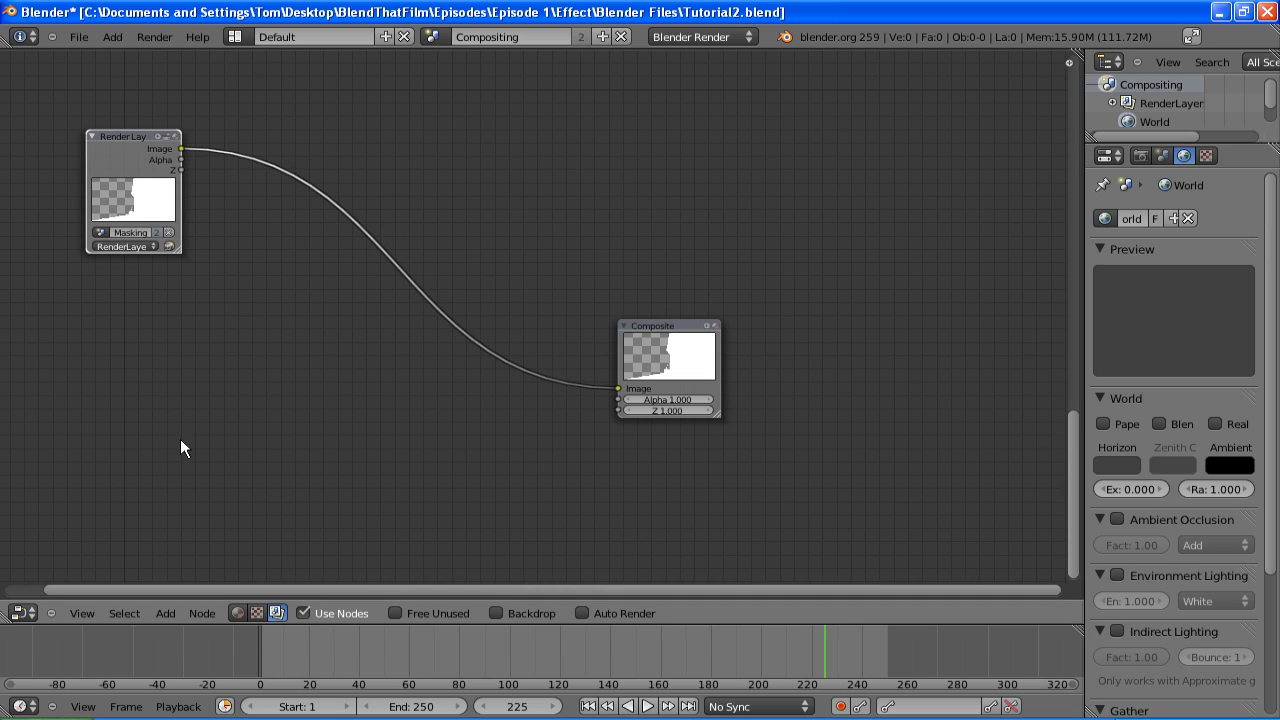
{"action": "key", "text": "shift+a"}
{"action": "mouse_move", "coordinate": [200, 186]}
{"action": "left_click", "coordinate": [235, 198]}
{"action": "left_click", "coordinate": [163, 360]}
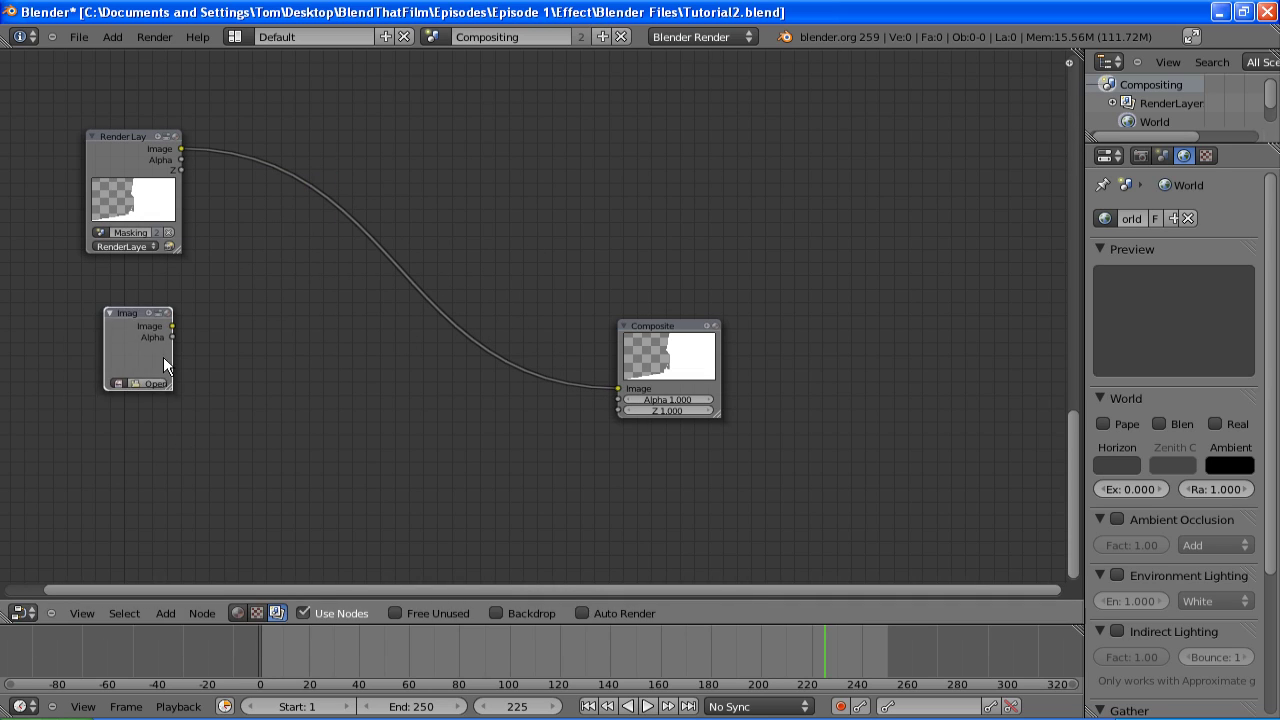
{"action": "key", "text": "shift+d"}
{"action": "left_click", "coordinate": [159, 472]}
- Load MVI_1944.MOV into the upper Image node and MVI_1950.MOV into the lower one
{"action": "left_click", "coordinate": [147, 383]}
{"action": "left_click", "coordinate": [75, 317]}
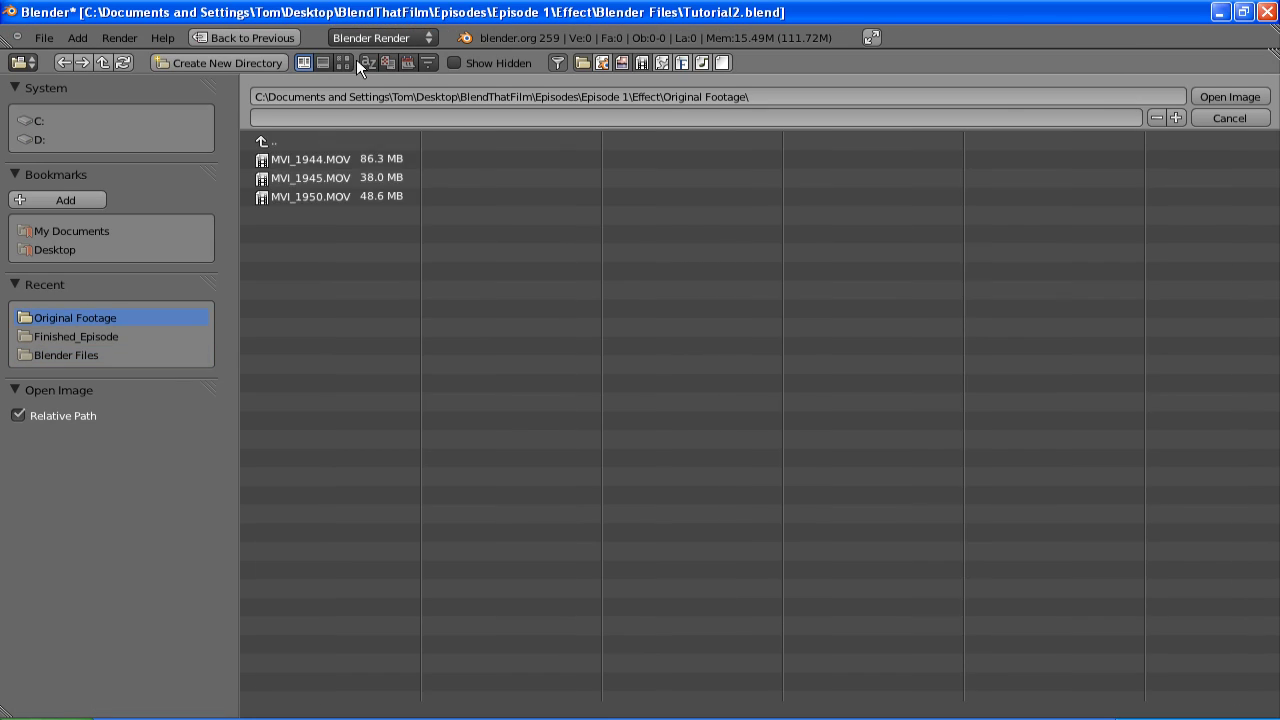
{"action": "left_click", "coordinate": [344, 62]}
{"action": "double_click", "coordinate": [413, 165]}
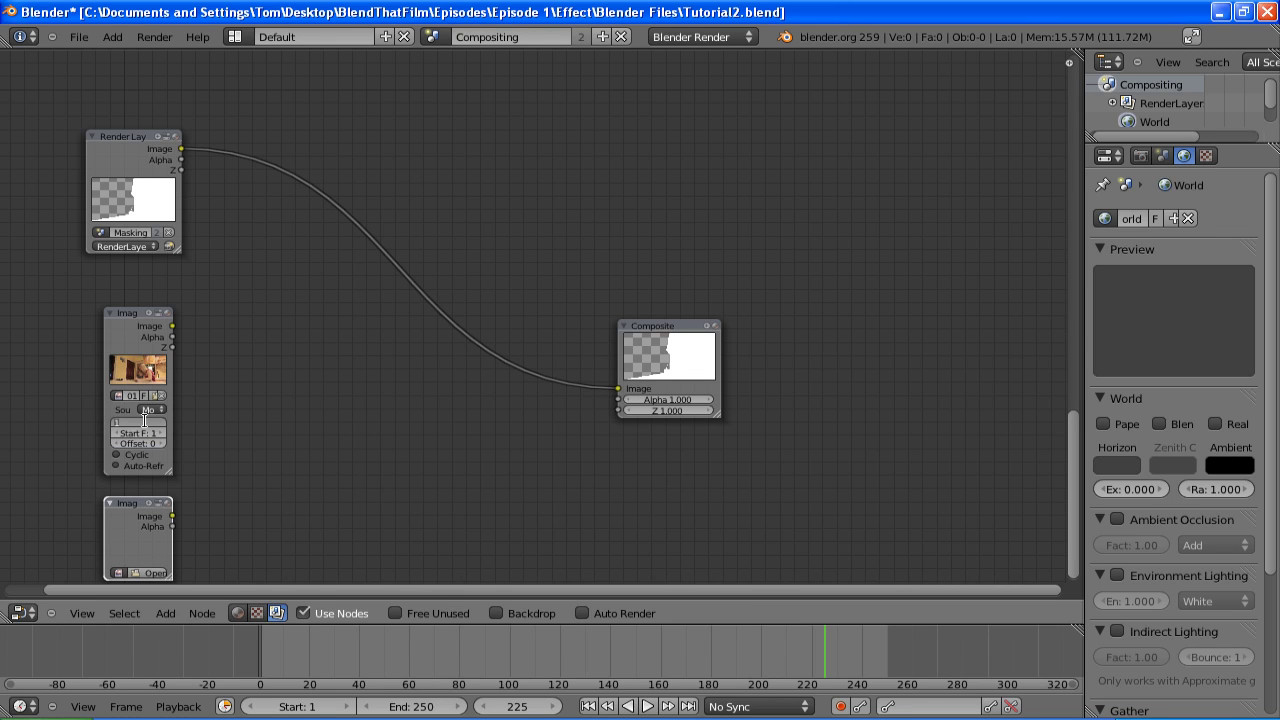
{"action": "left_click", "coordinate": [157, 572]}
{"action": "left_click", "coordinate": [75, 317]}
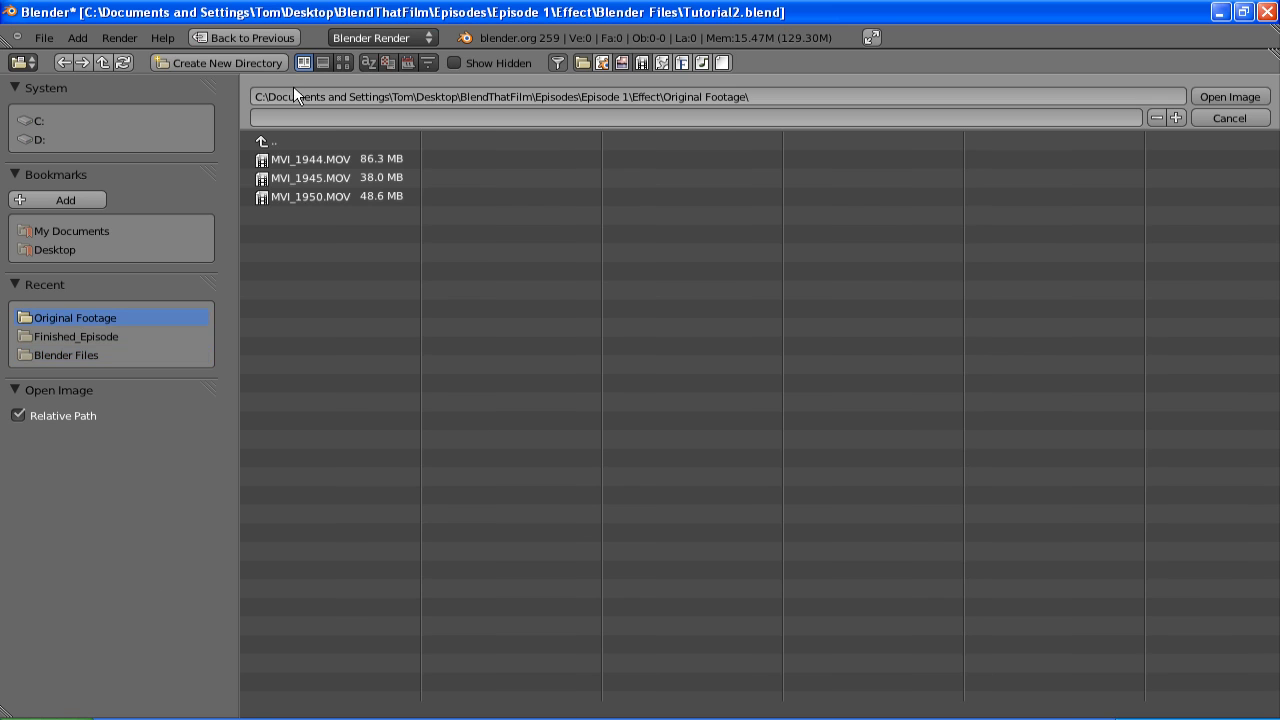
{"action": "left_click", "coordinate": [343, 62]}
{"action": "double_click", "coordinate": [663, 185]}
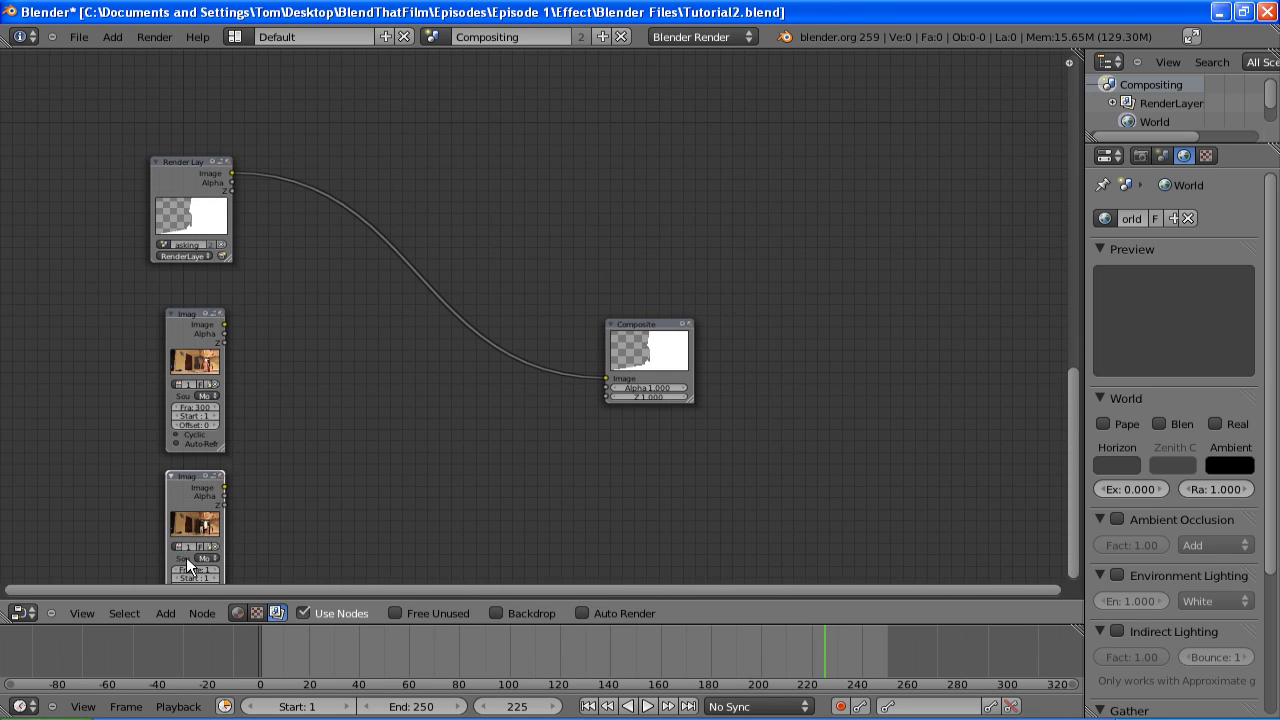
- Add an Alpha Over node, link both clips into it, and feed its result to Composite
{"action": "key", "text": "shift+a"}
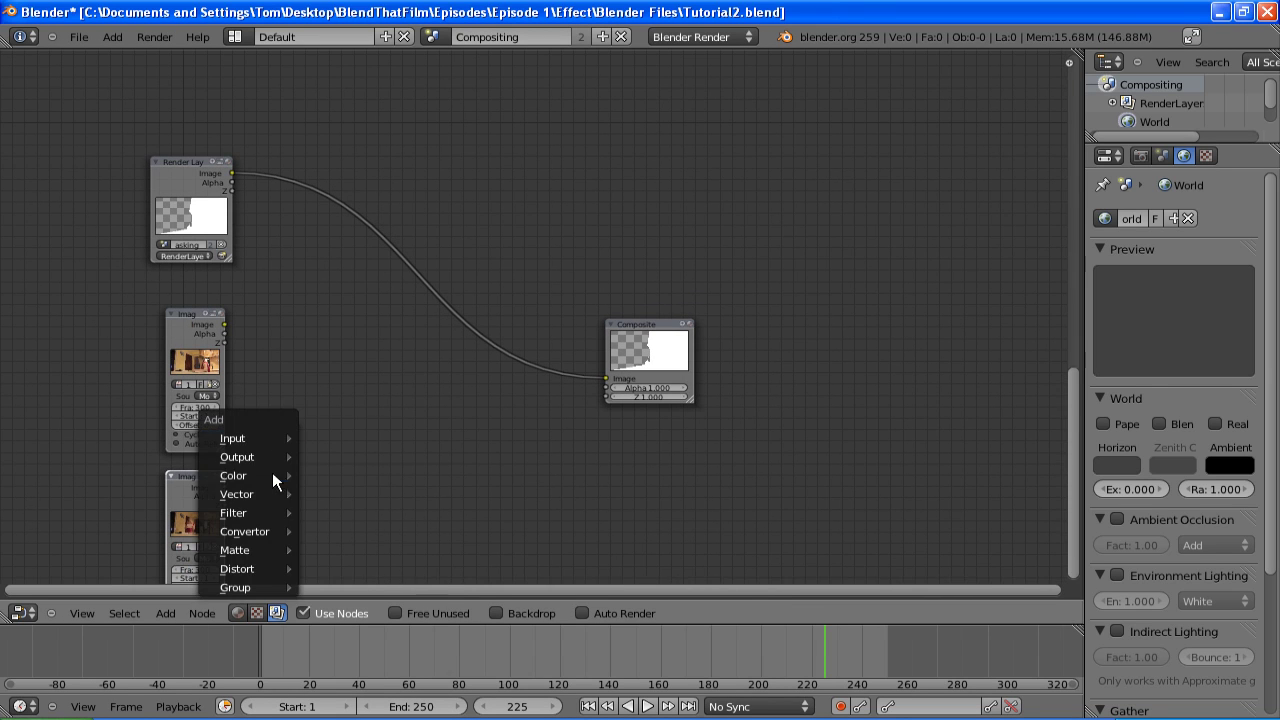
{"action": "mouse_move", "coordinate": [273, 476]}
{"action": "left_click", "coordinate": [338, 568]}
{"action": "left_click", "coordinate": [405, 350]}
{"action": "left_click_drag", "start_coordinate": [224, 487], "coordinate": [224, 324]}
{"action": "left_click_drag", "start_coordinate": [231, 173], "coordinate": [605, 378]}
{"action": "middle_click_drag", "start_coordinate": [420, 348], "coordinate": [387, 298]}
- Add a Viewer node fed by Alpha Over and show the result on the backdrop
{"action": "key", "text": "shift+a"}
{"action": "mouse_move", "coordinate": [436, 209]}
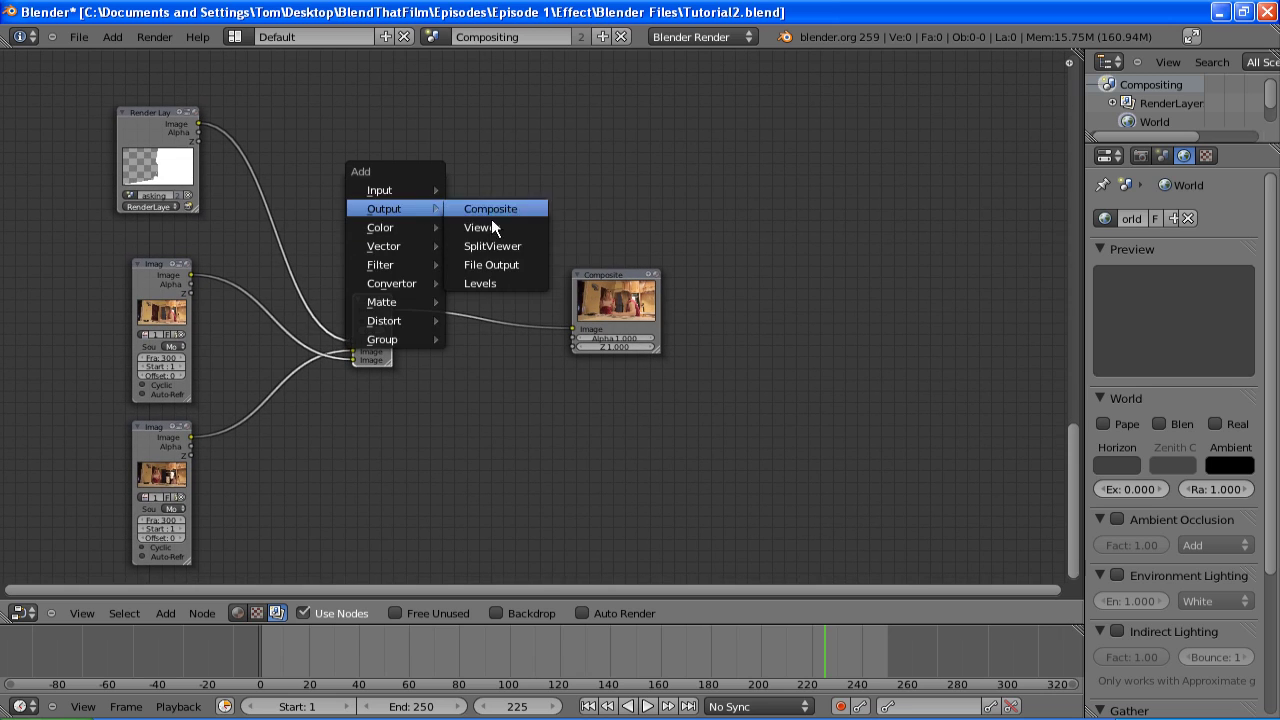
{"action": "left_click", "coordinate": [480, 227]}
{"action": "left_click", "coordinate": [508, 176]}
{"action": "left_click_drag", "start_coordinate": [391, 310], "coordinate": [494, 181]}
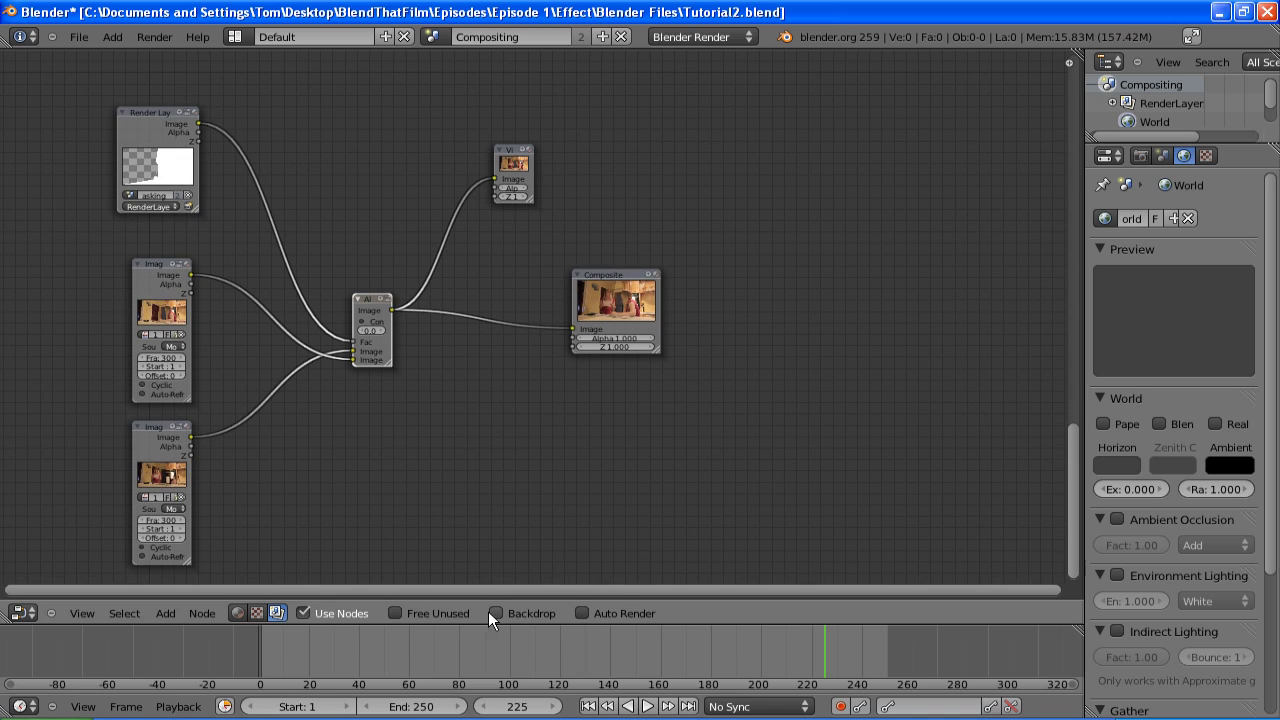
{"action": "left_click", "coordinate": [495, 613]}
{"action": "scroll", "coordinate": [595, 397], "scroll_direction": "right", "scroll_amount": 4, "text": "ctrl"}
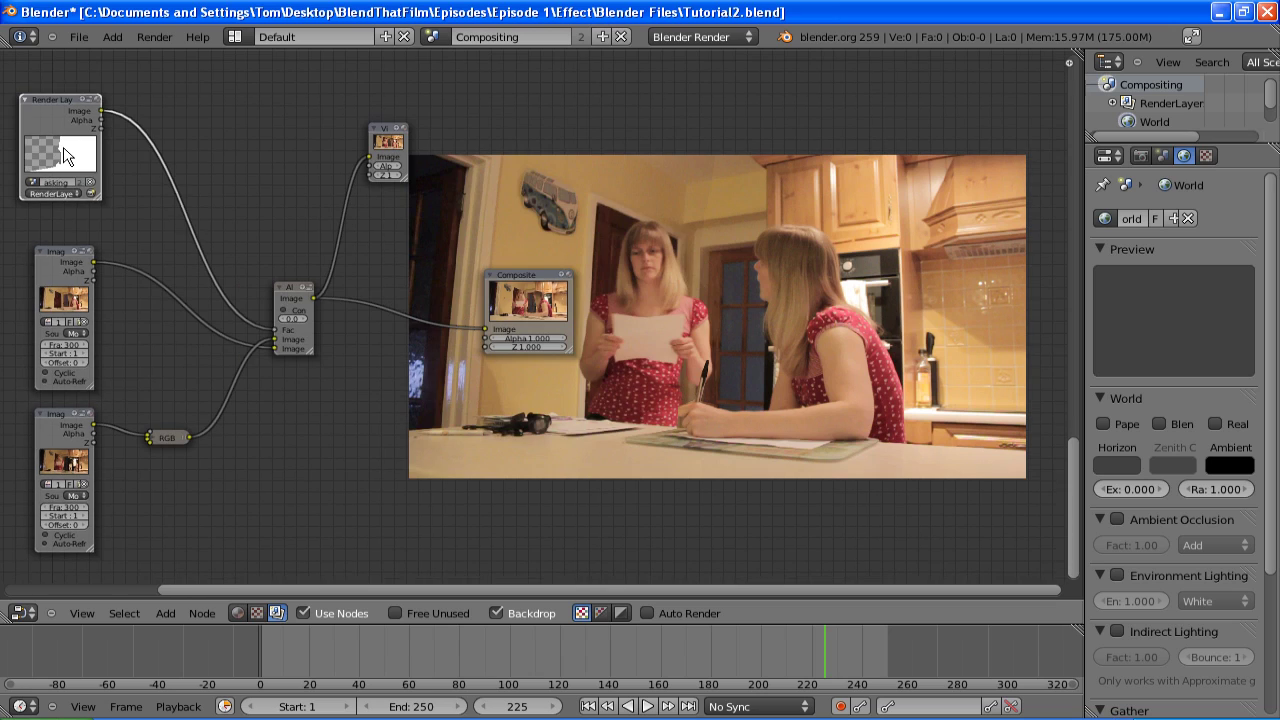
- Insert a Fast Gaussian Blur node between the mask and Alpha Over
{"action": "key", "text": "shift+a"}
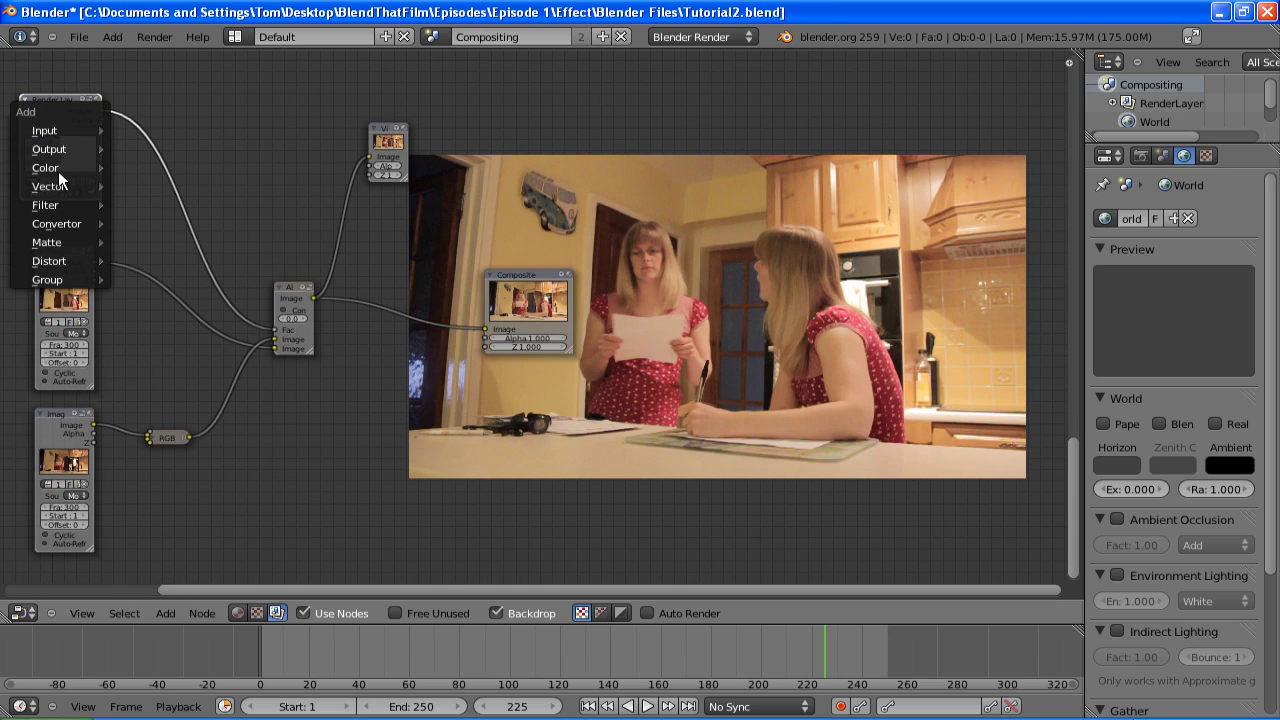
{"action": "mouse_move", "coordinate": [61, 204]}
{"action": "left_click", "coordinate": [130, 220]}
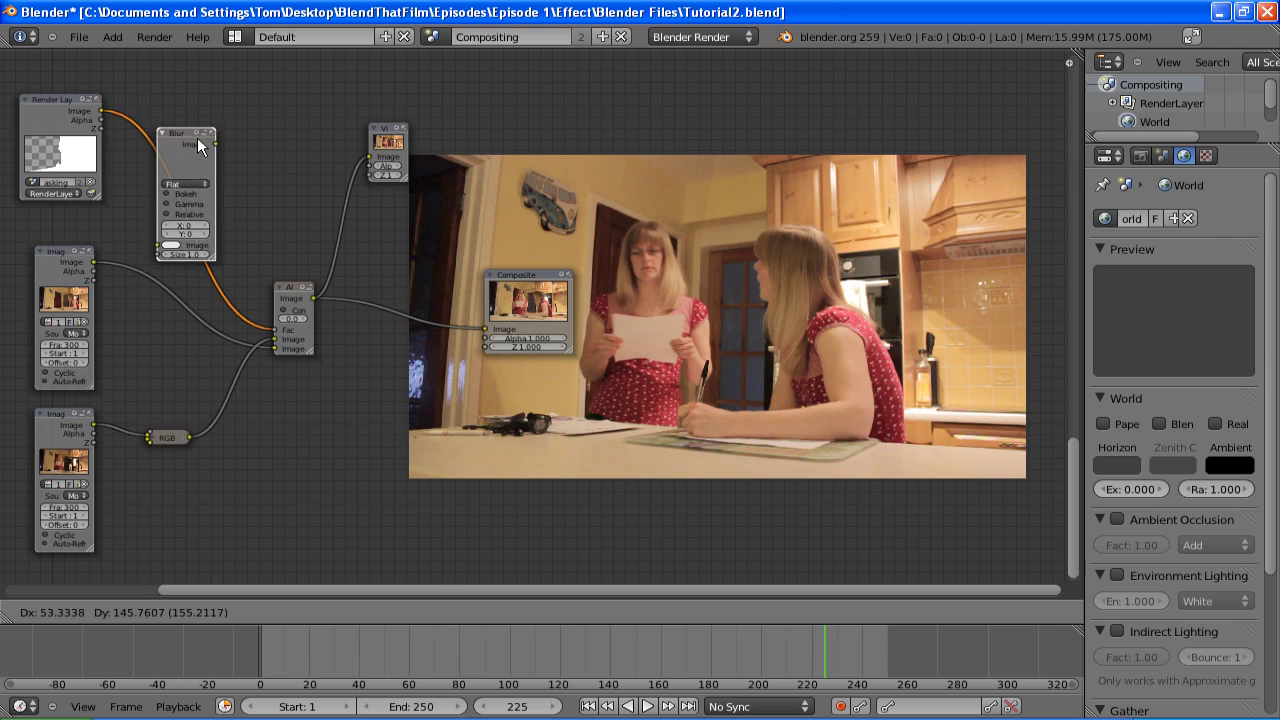
{"action": "left_click", "coordinate": [196, 135]}
{"action": "left_click", "coordinate": [185, 172]}
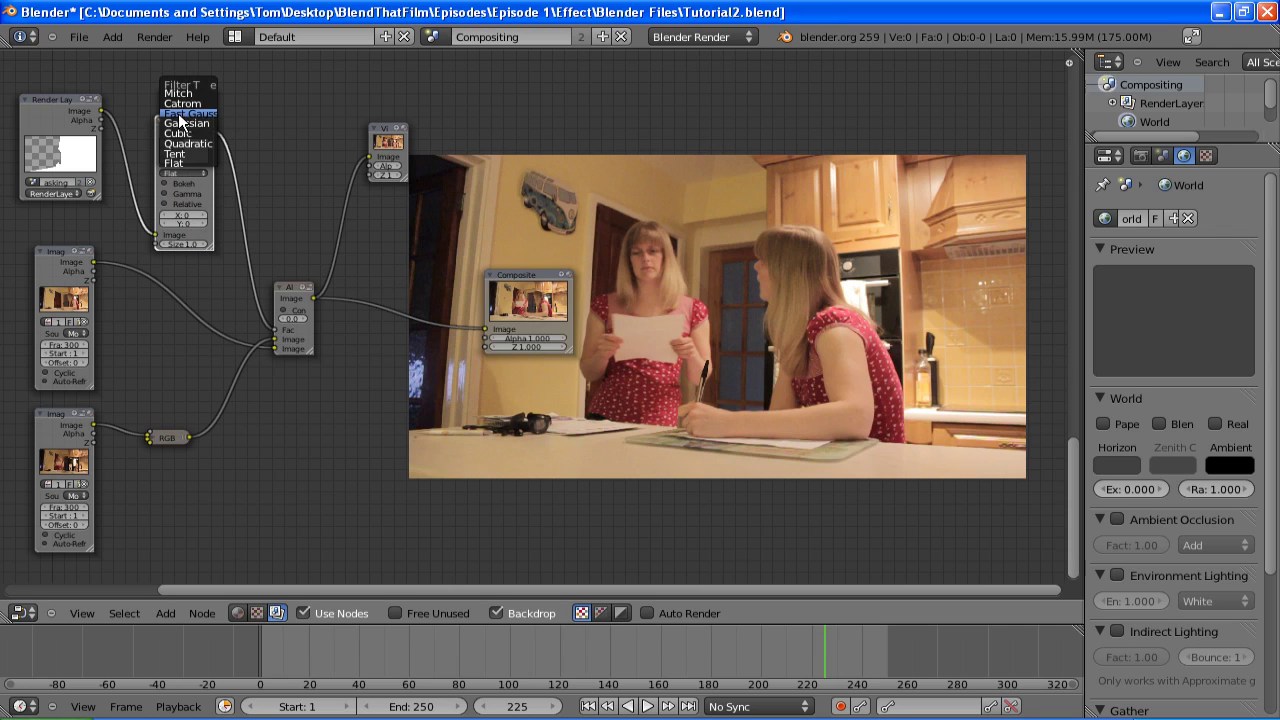
{"action": "left_click", "coordinate": [178, 113]}
- Set the blur's X and Y sizes to 5, then raise Y to 6 and re-edit X
{"action": "left_click", "coordinate": [187, 194]}
{"action": "type", "text": "5"}
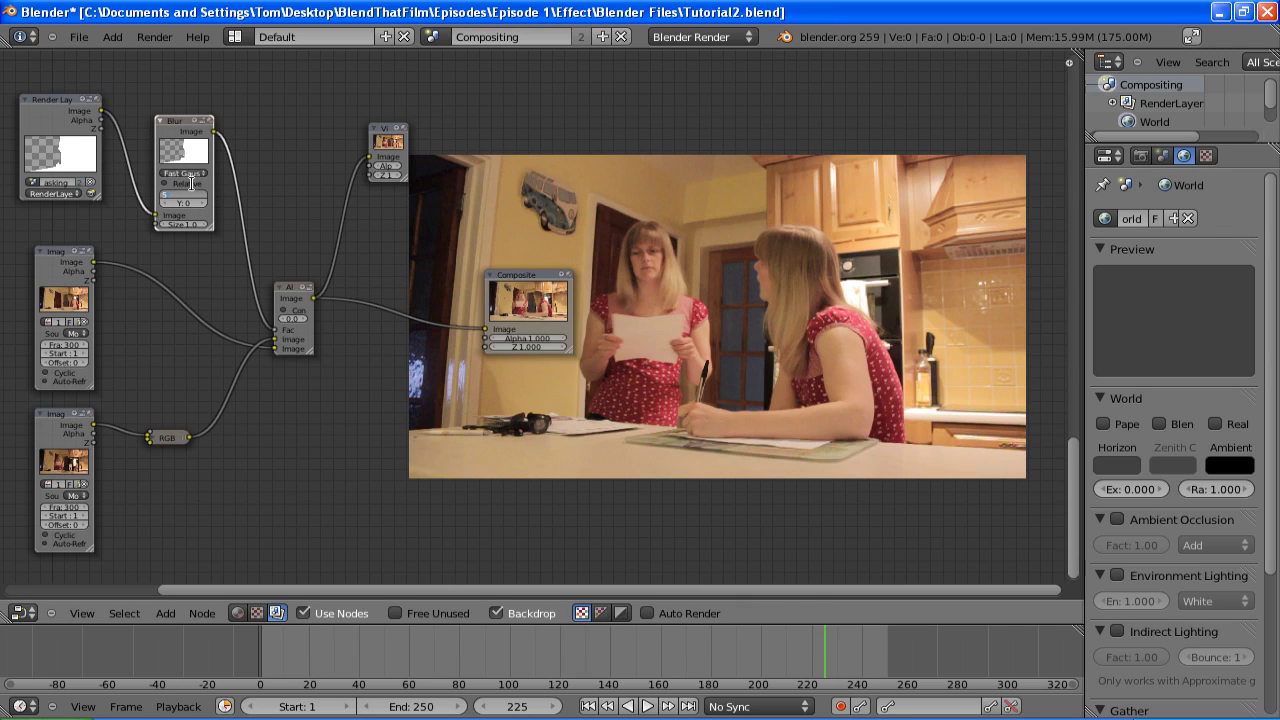
{"action": "key", "text": "Tab"}
{"action": "type", "text": "5"}
{"action": "key", "text": "Return"}
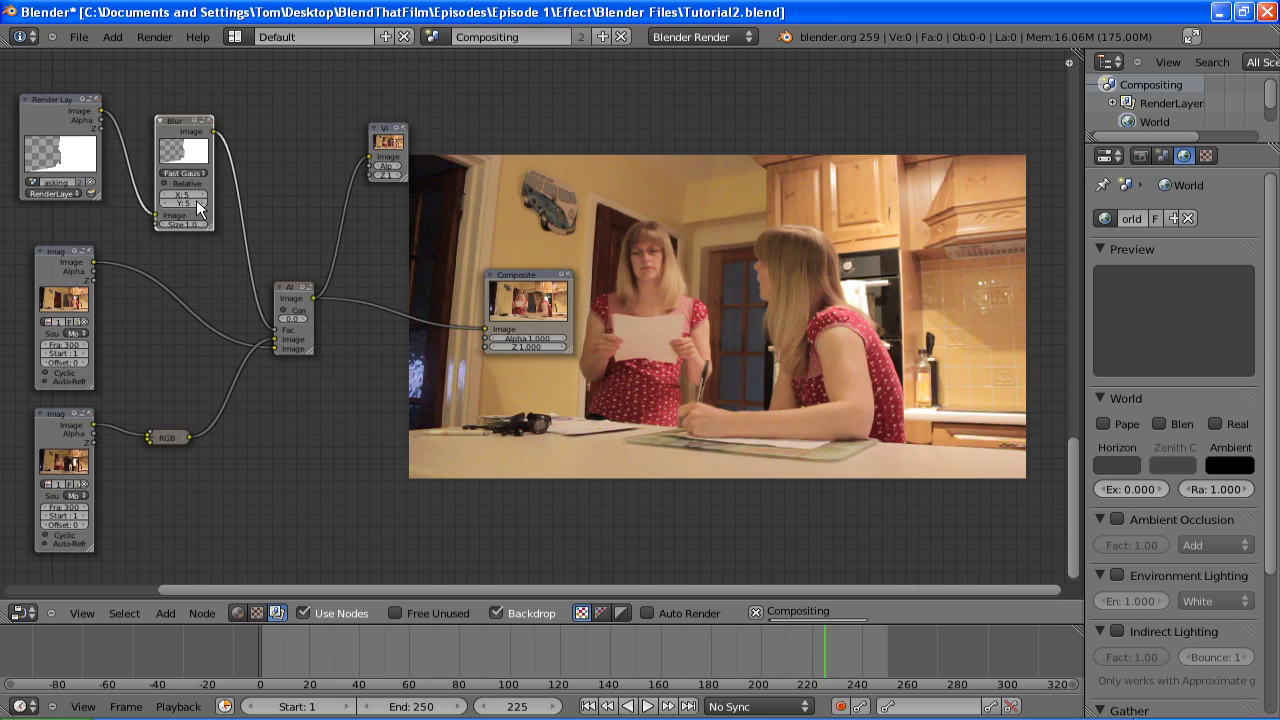
{"action": "left_click", "coordinate": [203, 203]}
{"action": "left_click", "coordinate": [179, 192]}
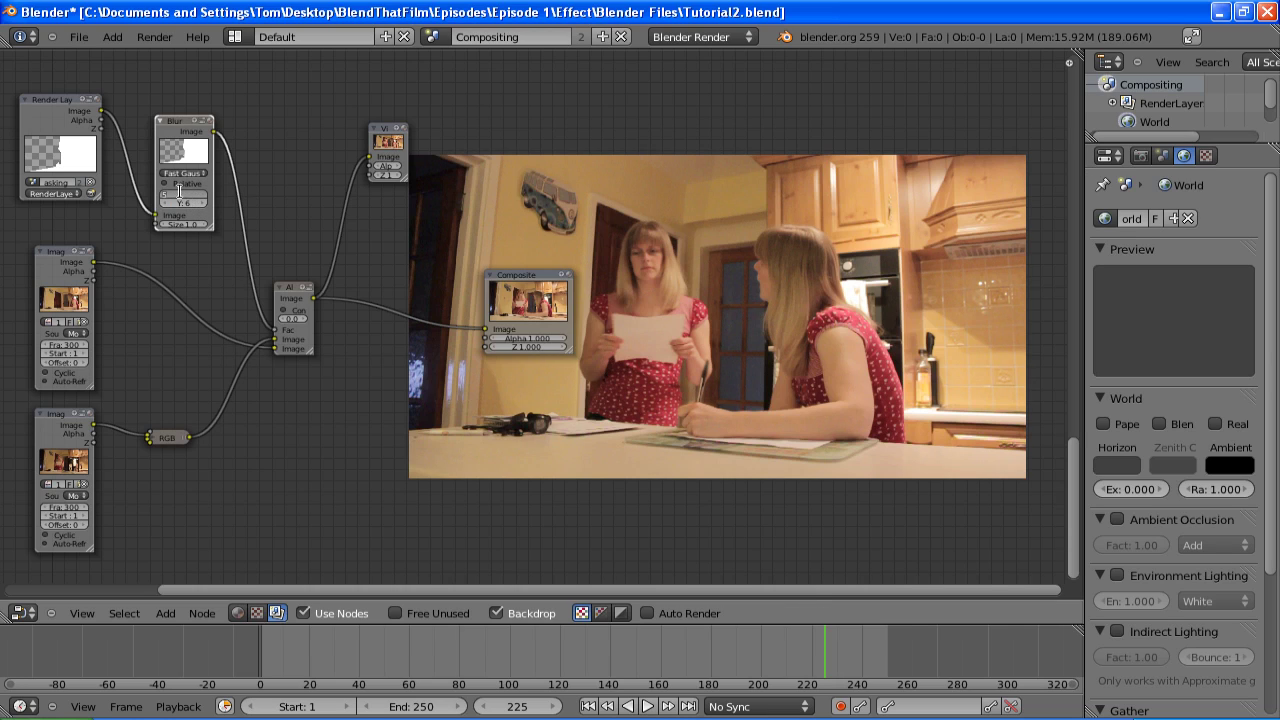
- Confirm a blur size of 2 on both the X and Y axes
{"action": "key", "text": "Tab"}
{"action": "key", "text": "Return"}
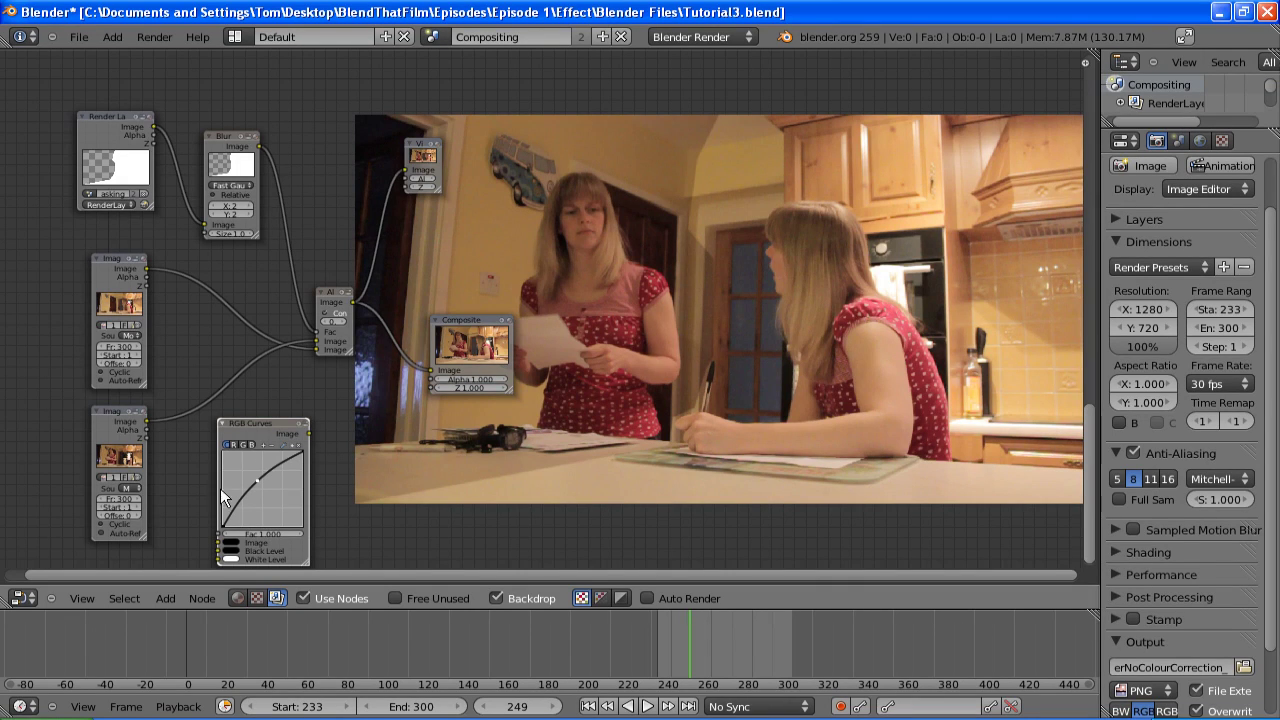
- Grab the RGB Curves node with G and drop it slightly up-left
{"action": "key", "text": "g"}
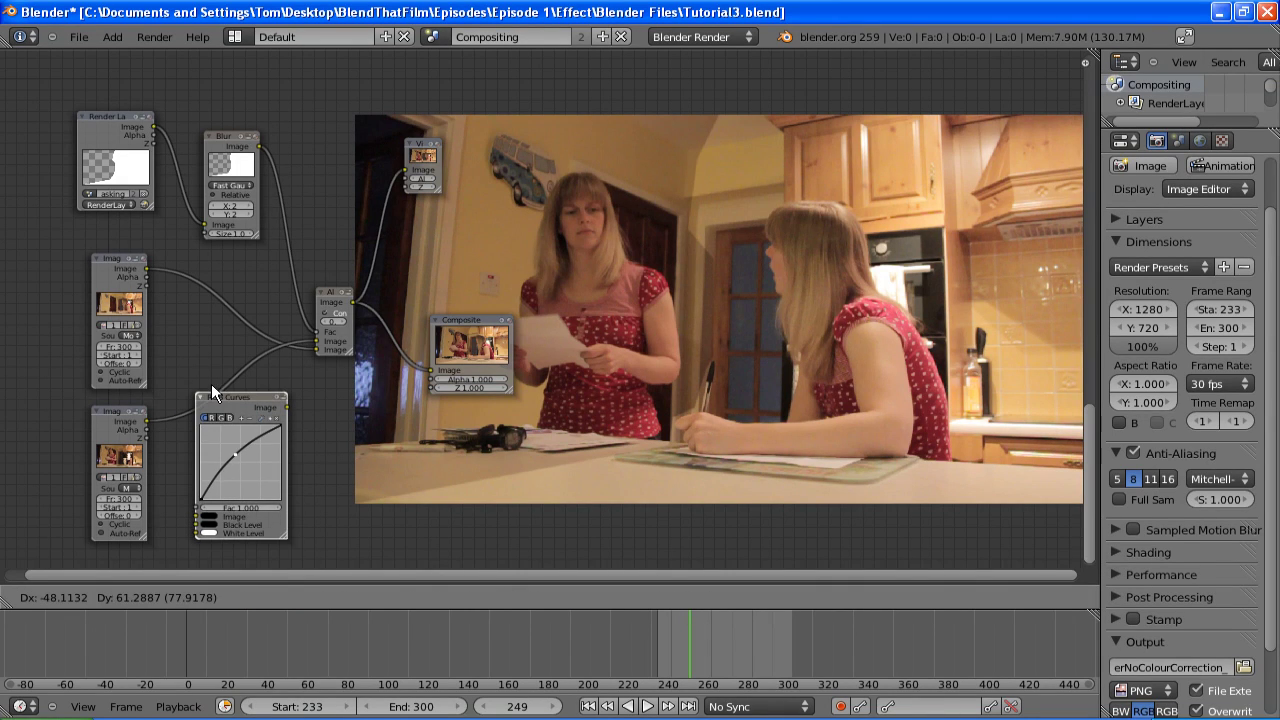
{"action": "left_click", "coordinate": [204, 376]}
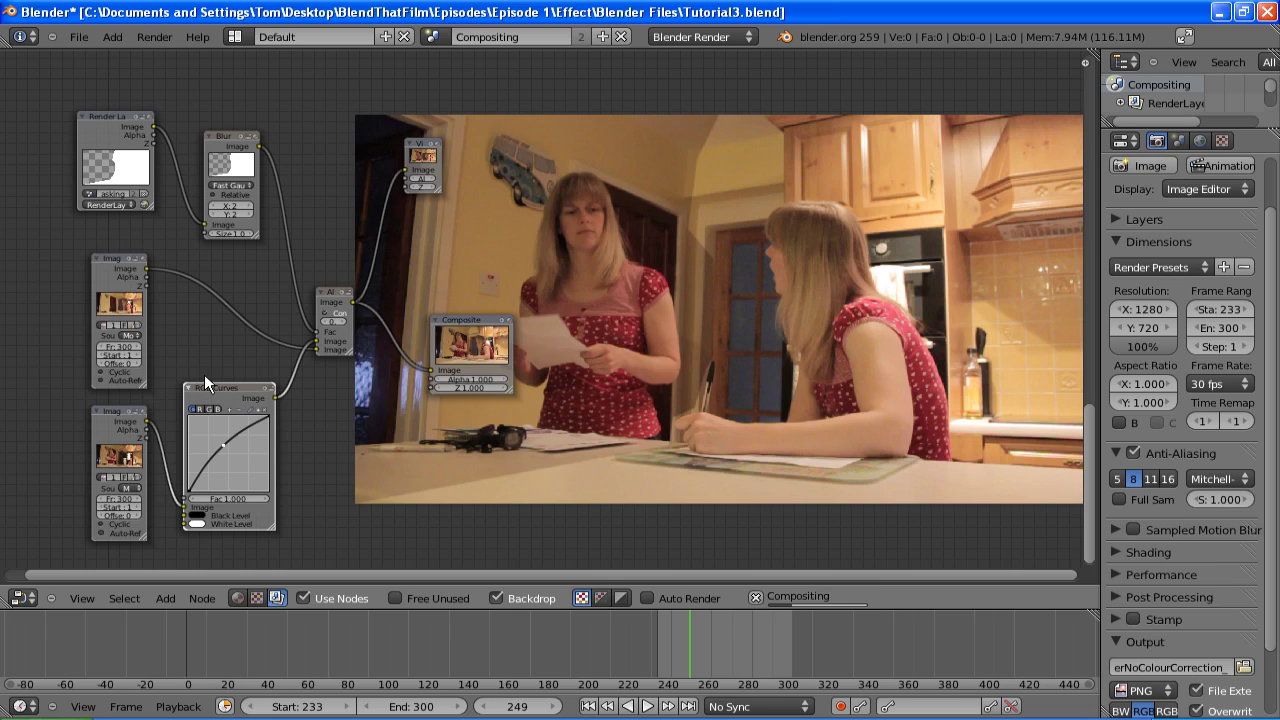